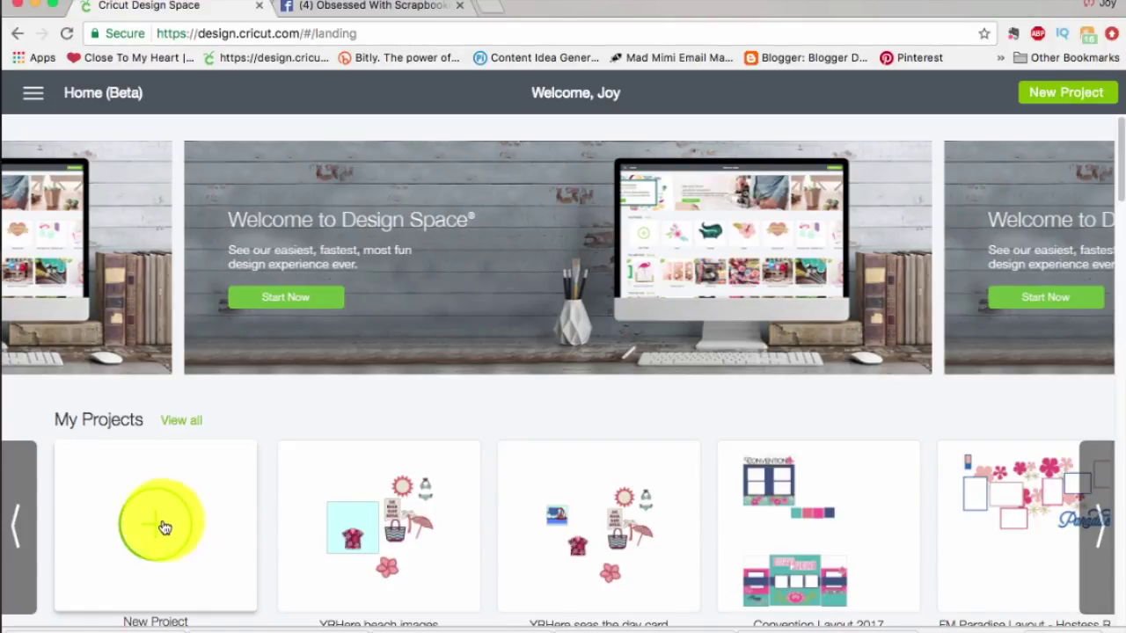
- Start a new project and scroll through the featured Images library
left_click(153, 532)
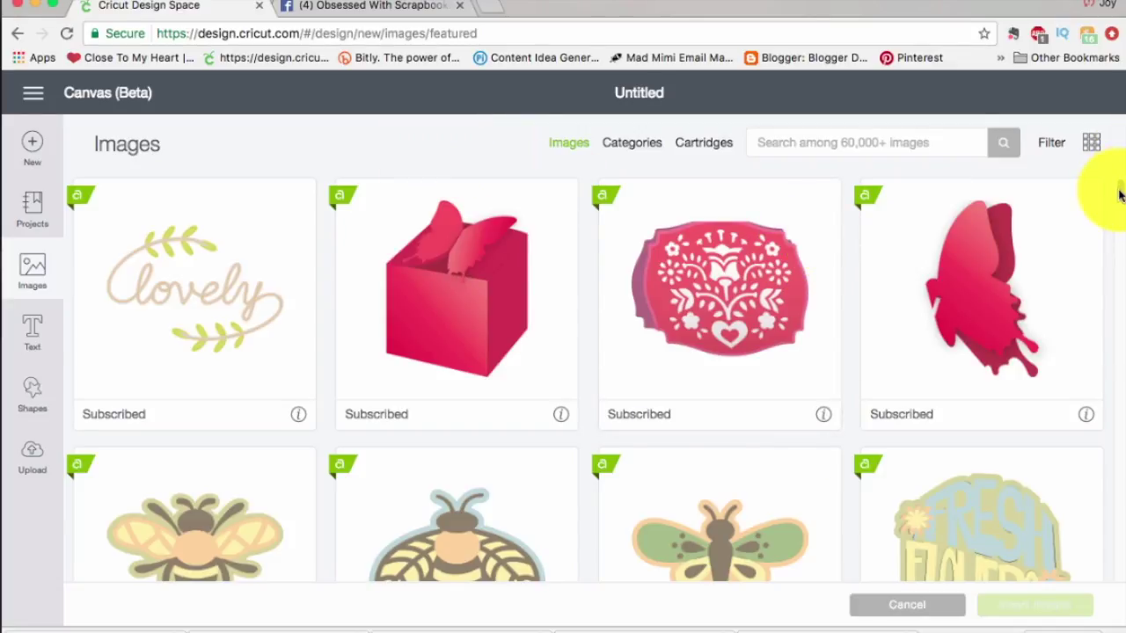
scroll(1121, 195, "down", 10)
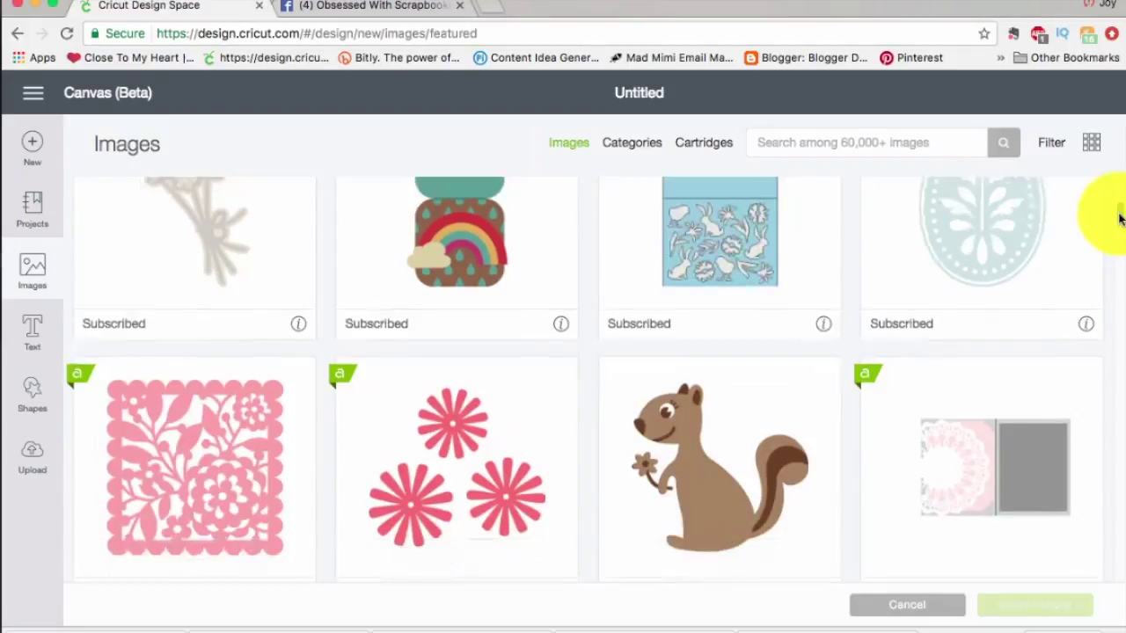
scroll(1120, 220, "down", 10)
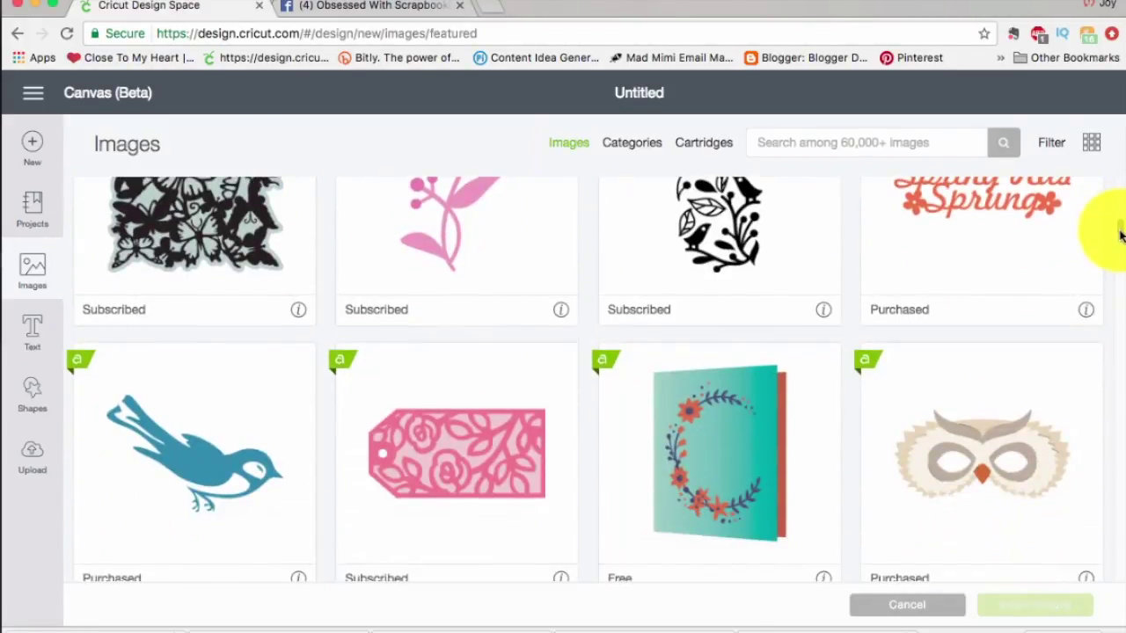
scroll(1121, 211, "up", 6)
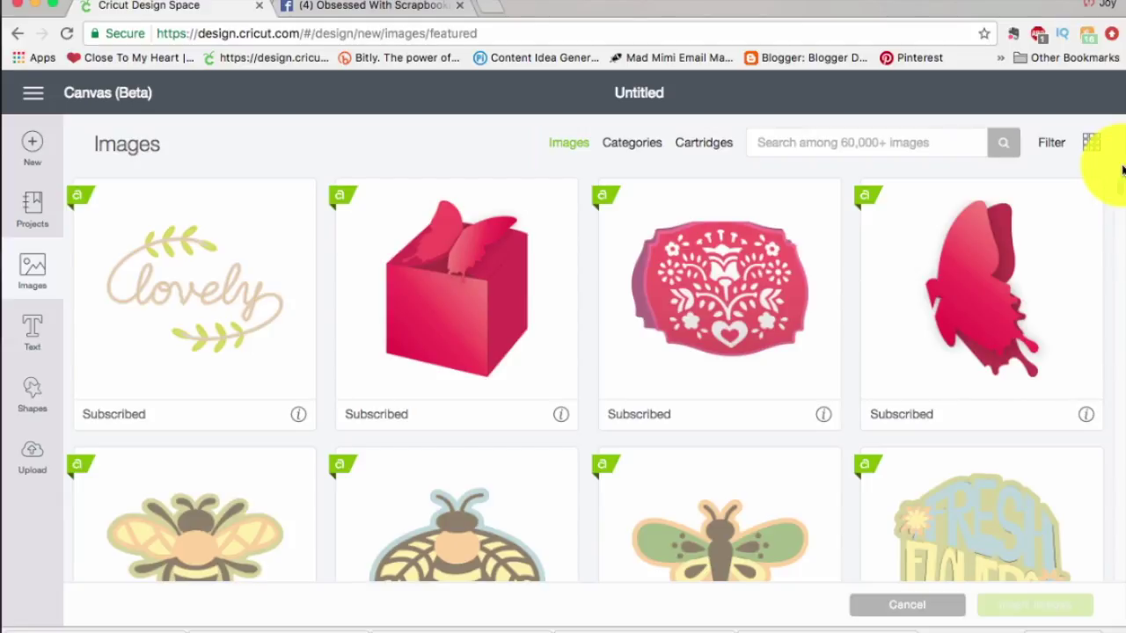
- Browse images by Categories and open Animals & Wildlife, showing 6467 images
left_click(640, 149)
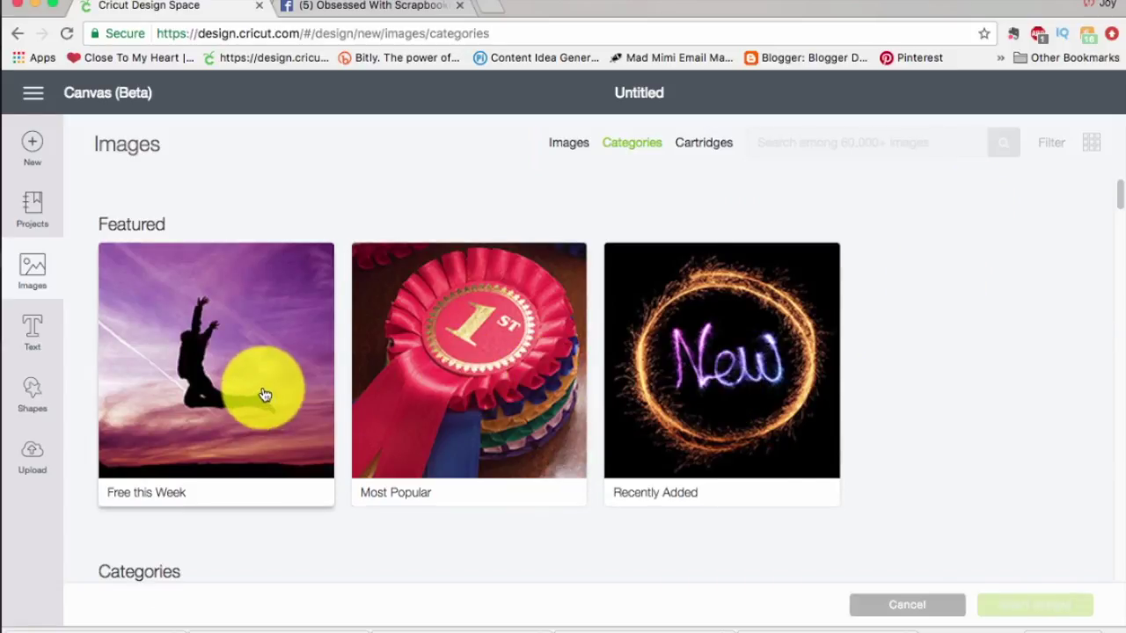
left_click_drag(1121, 198, 1122, 236)
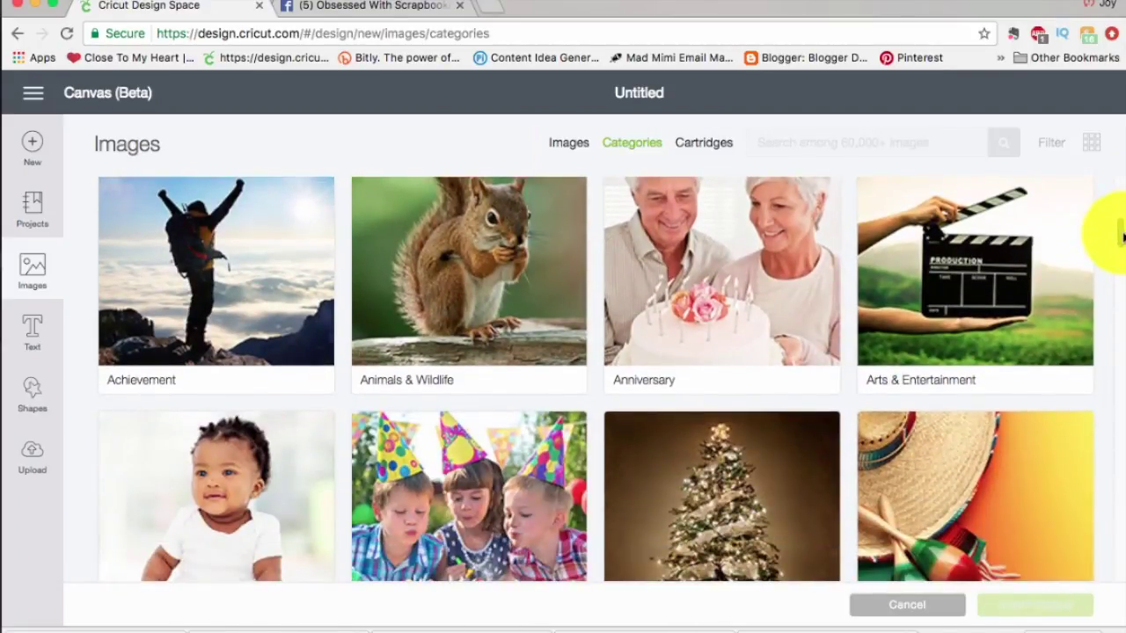
left_click(502, 292)
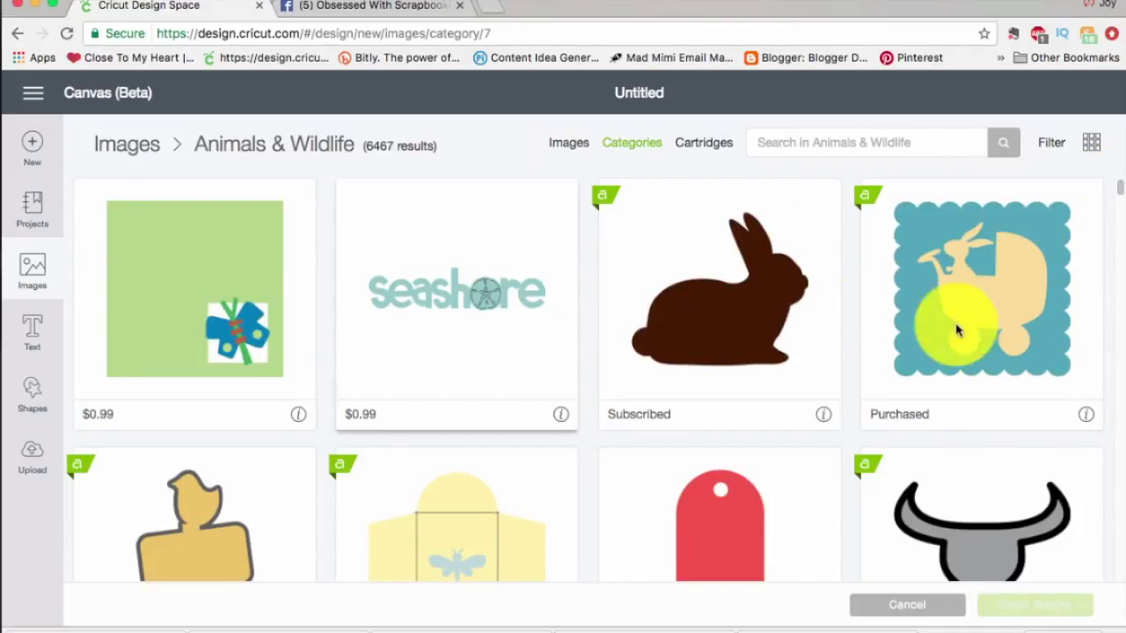
scroll(1123, 195, "down", 1)
left_click_drag(1122, 195, 1122, 138)
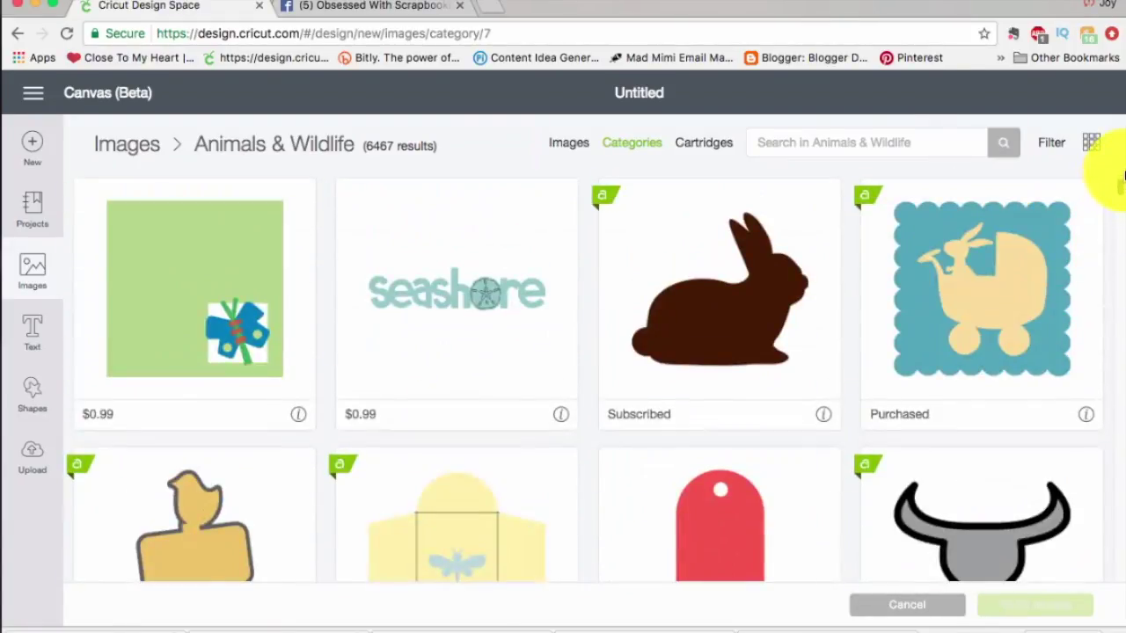
left_click(619, 153)
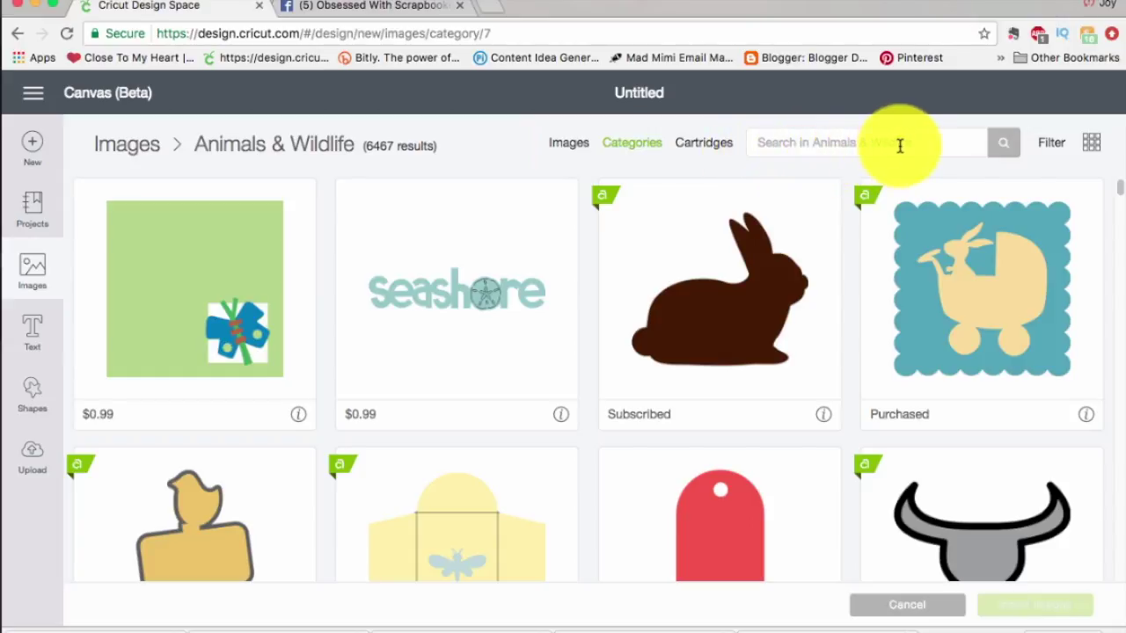
left_click(819, 141)
type("rabb")
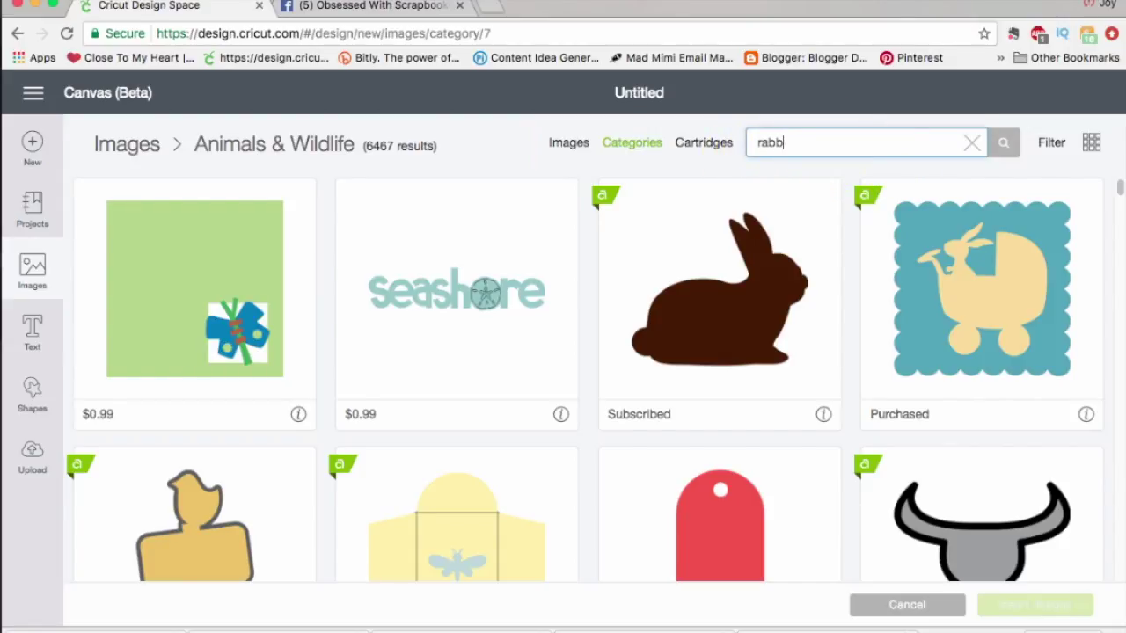
type("it")
key("Return")
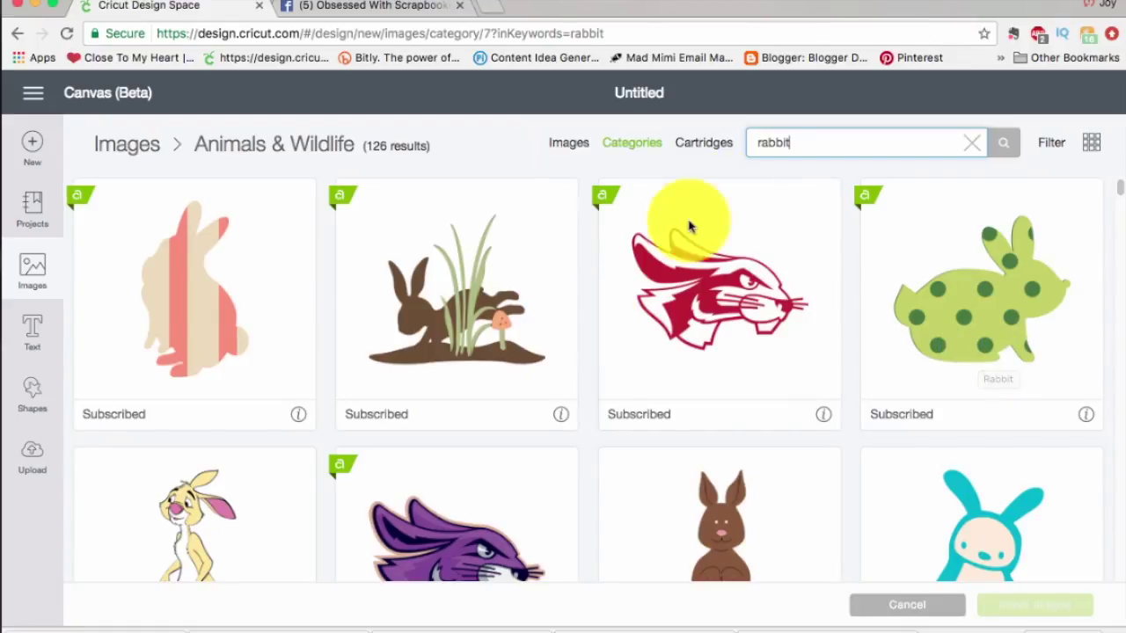
left_click(972, 145)
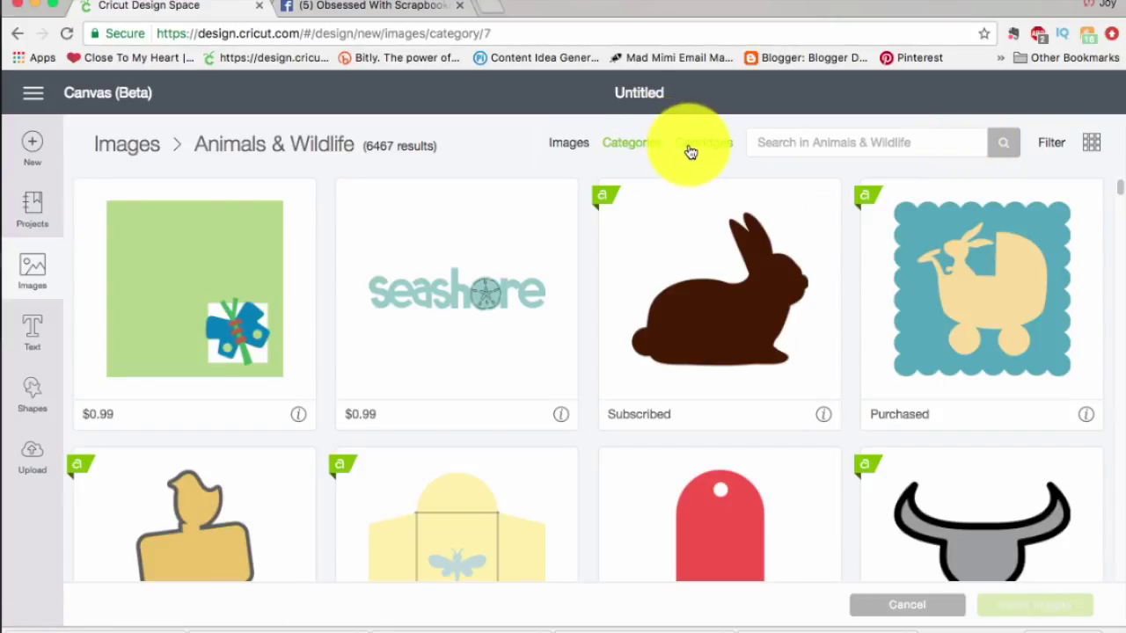
- Search the full image library for 'shoe' and scroll through the 120 results
left_click(573, 143)
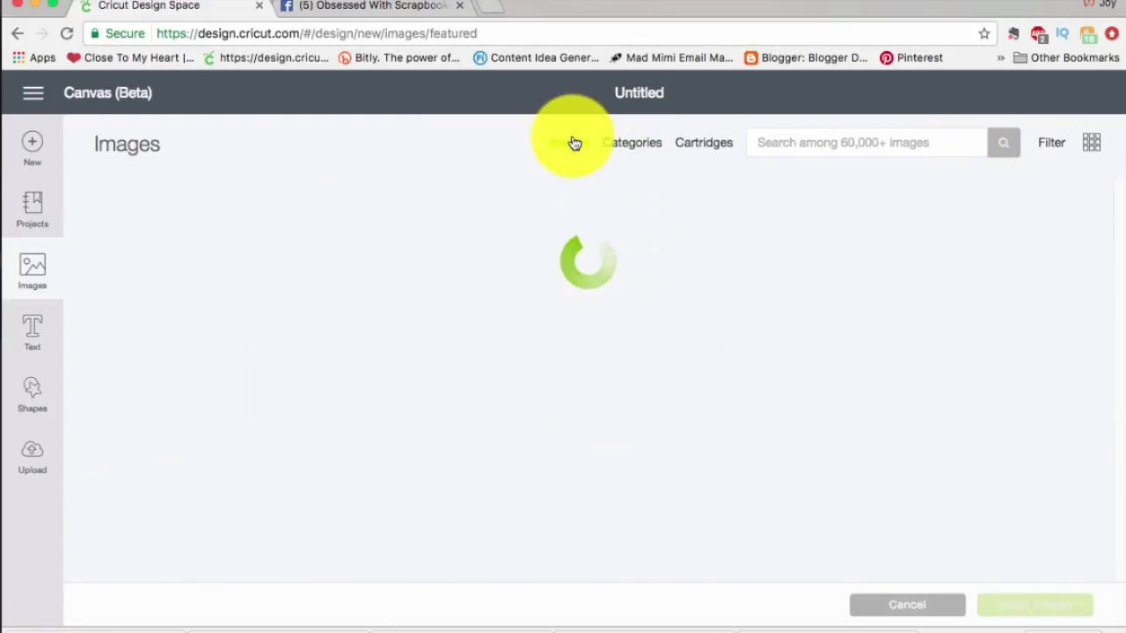
left_click(832, 142)
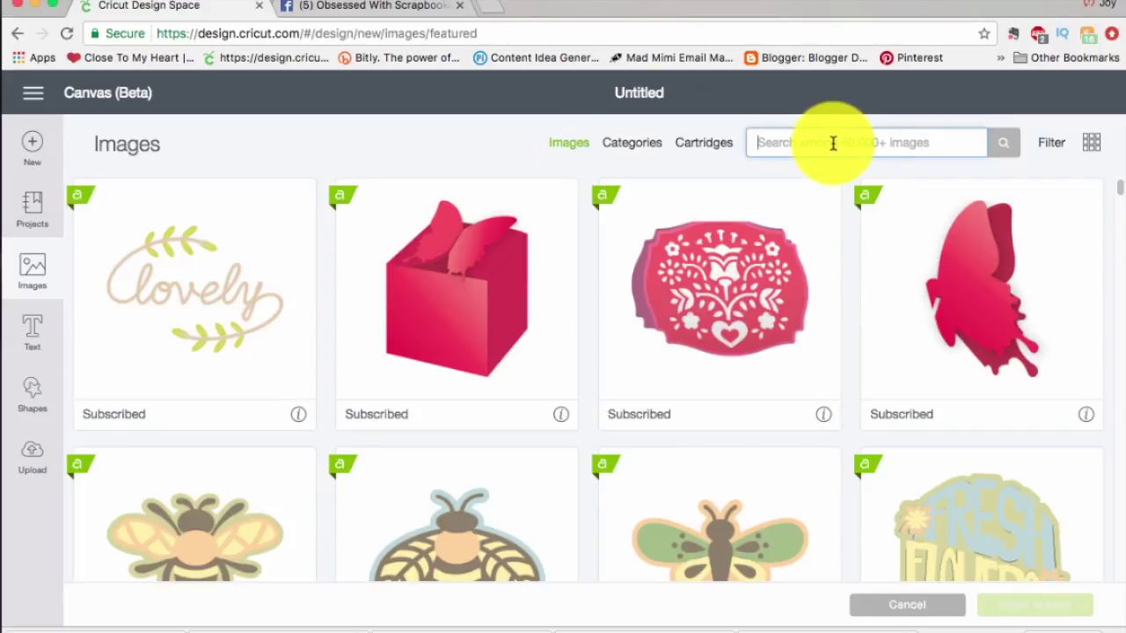
type("shoe")
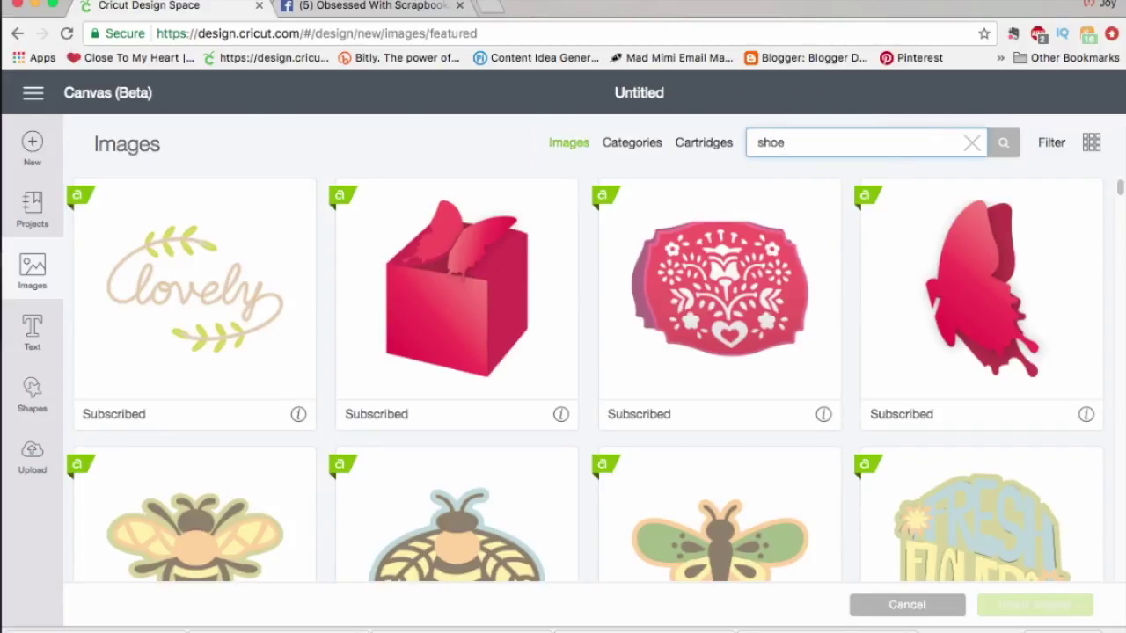
key("Return")
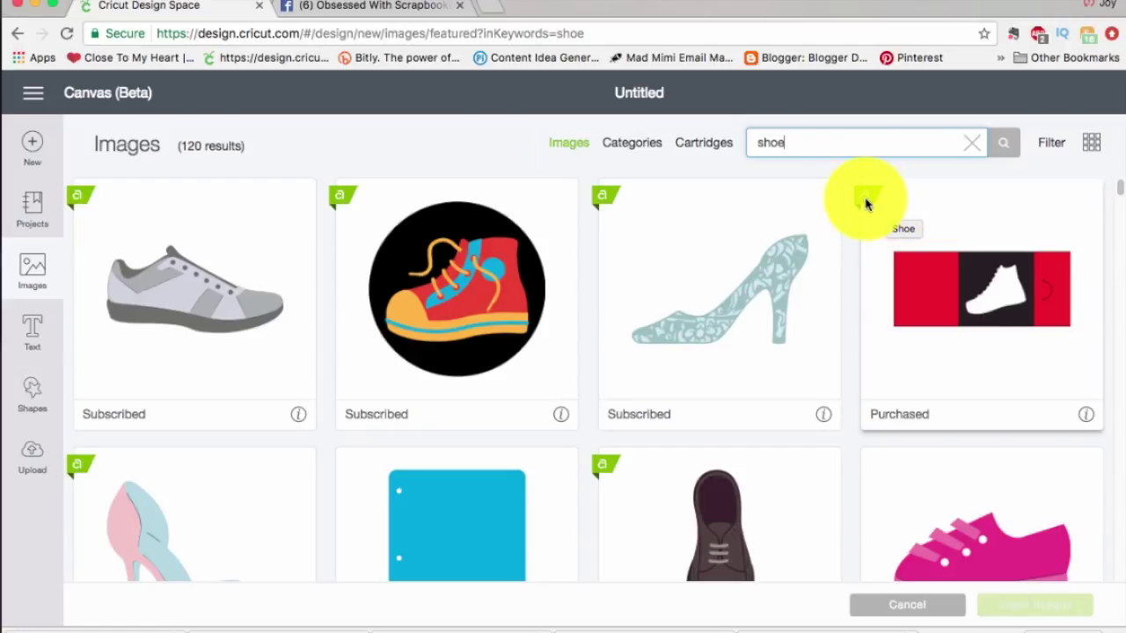
scroll(1121, 202, "down", 9)
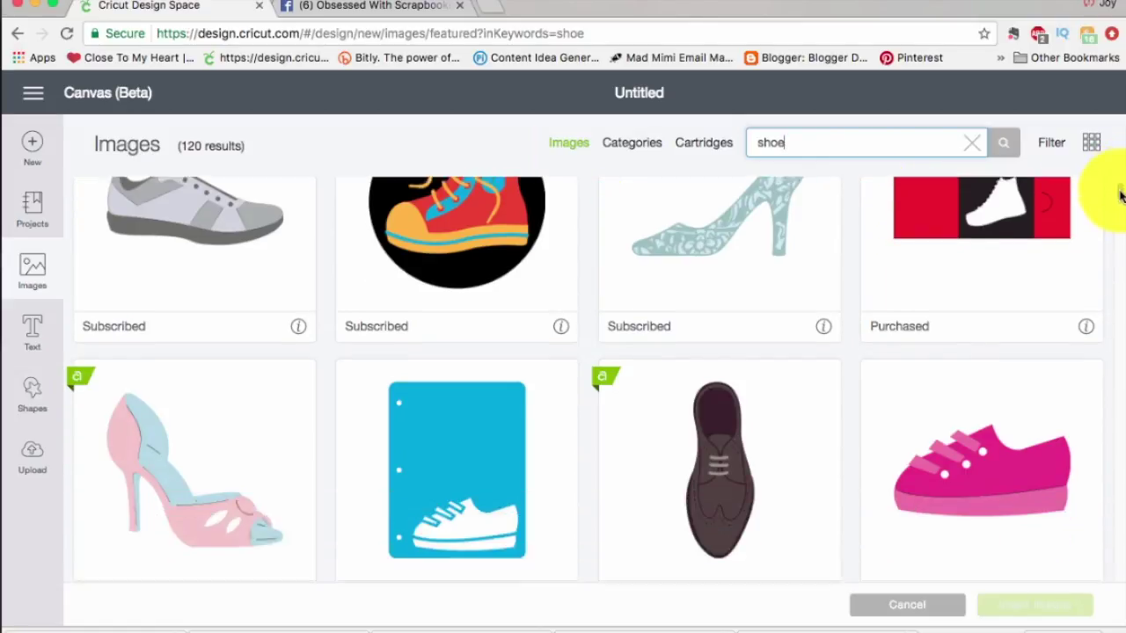
scroll(1106, 232, "down", 3)
scroll(1106, 231, "up", 4)
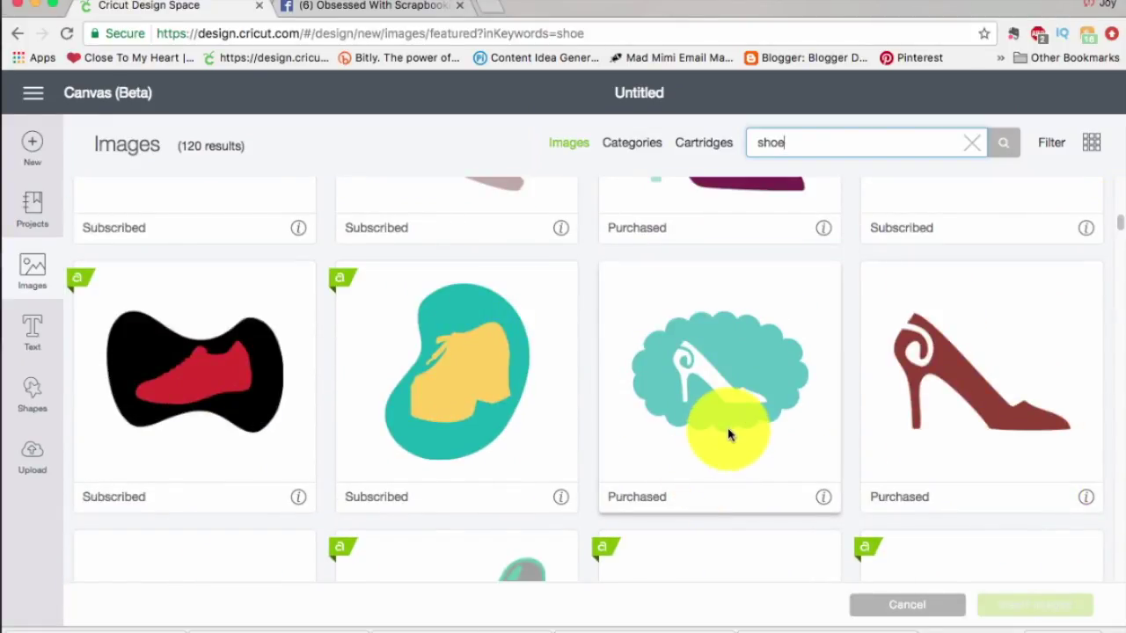
scroll(1119, 226, "down", 12)
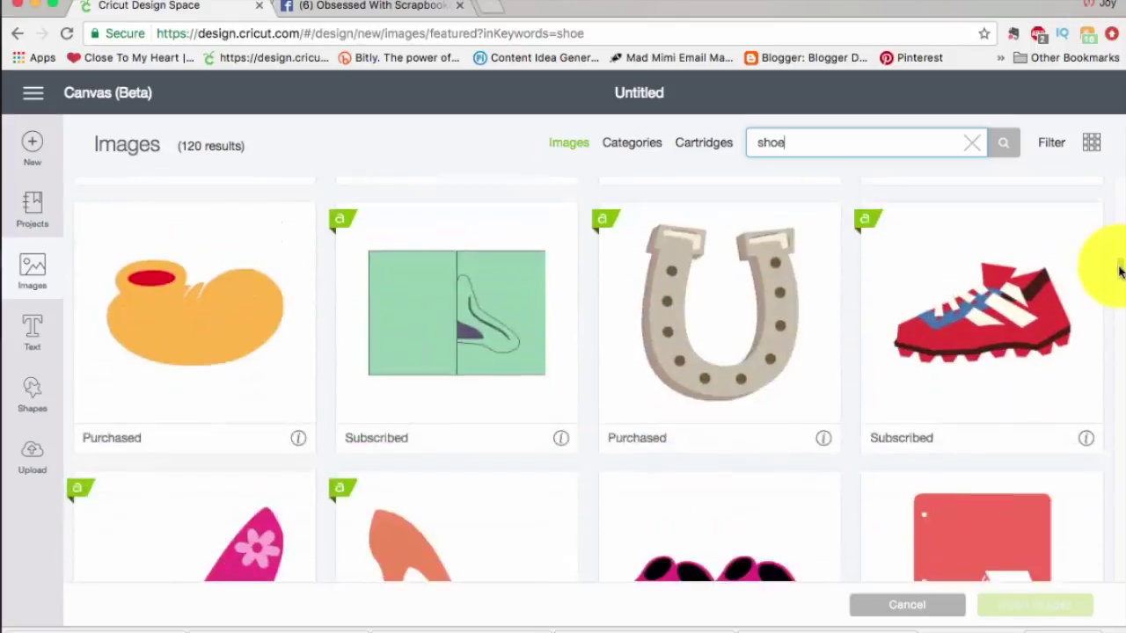
scroll(1119, 203, "up", 3)
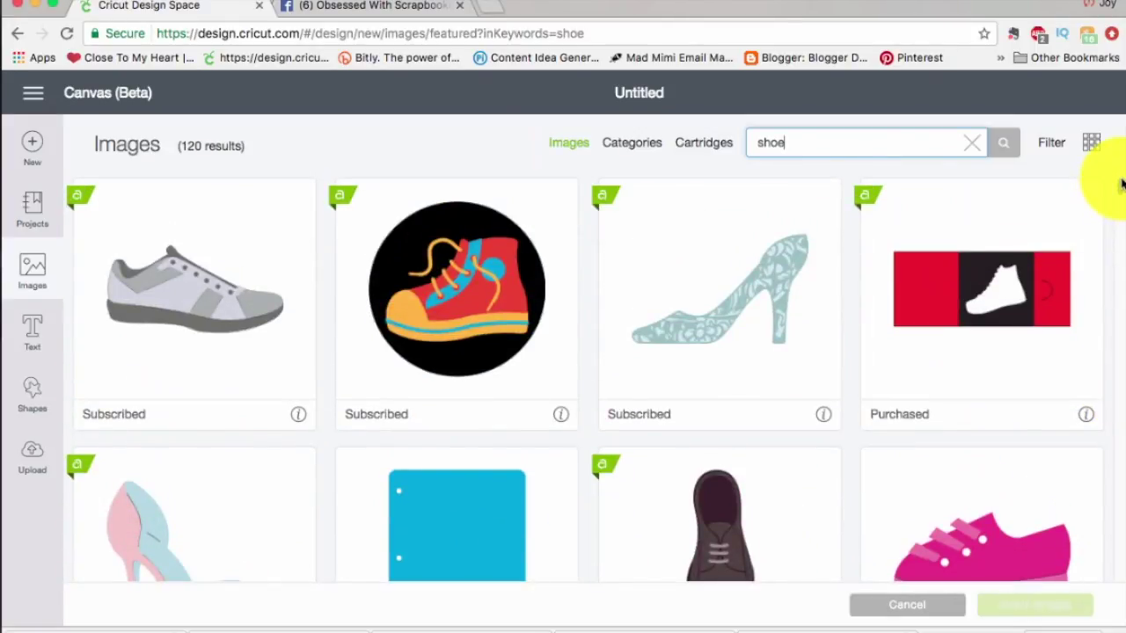
- Try the Purchased (52 results) and Uploaded filters on the shoe results, then untick both
left_click(1049, 148)
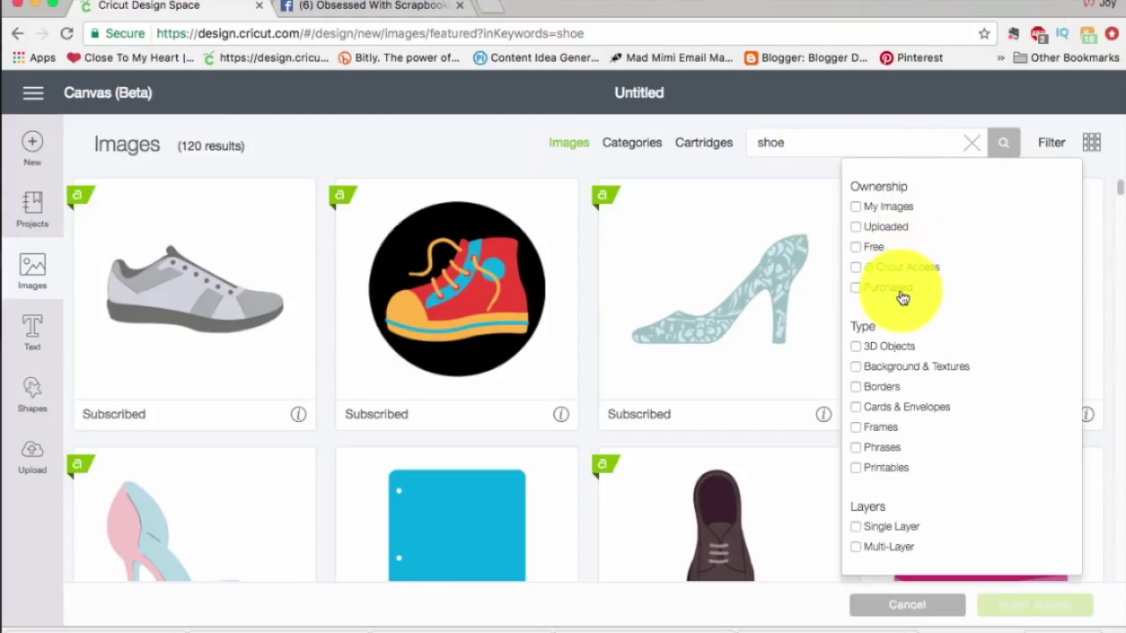
left_click(856, 290)
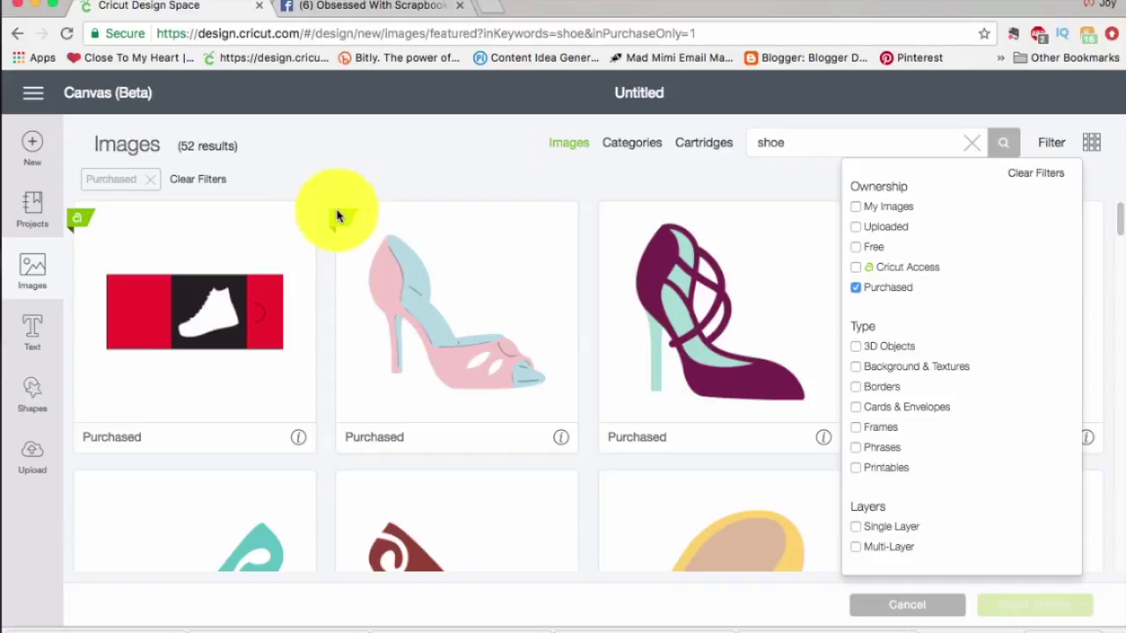
left_click(857, 227)
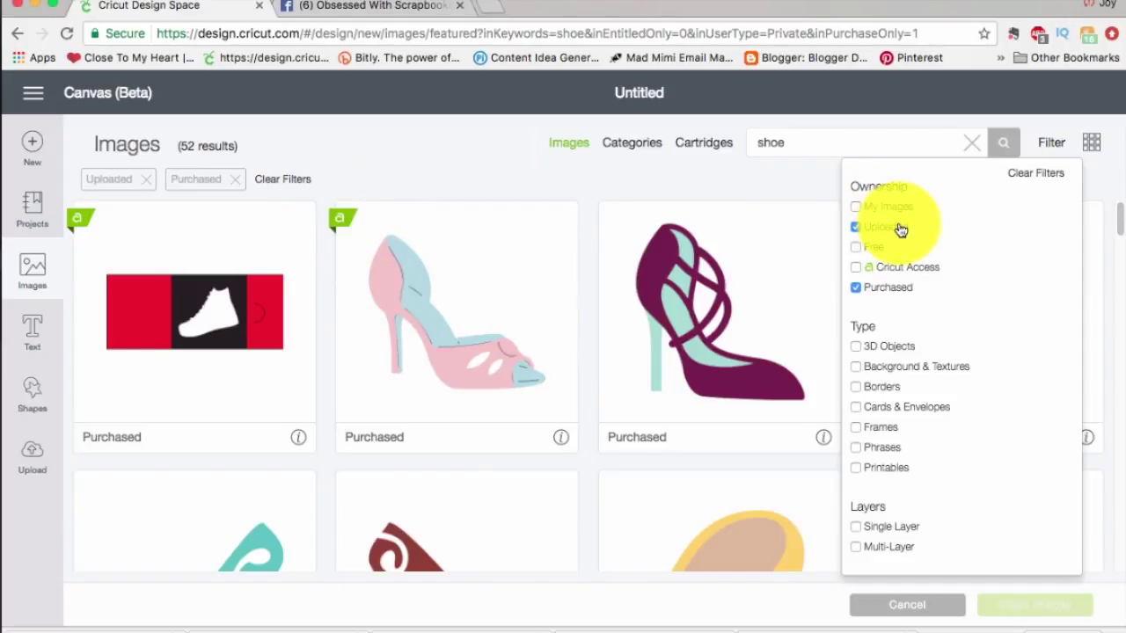
left_click(859, 293)
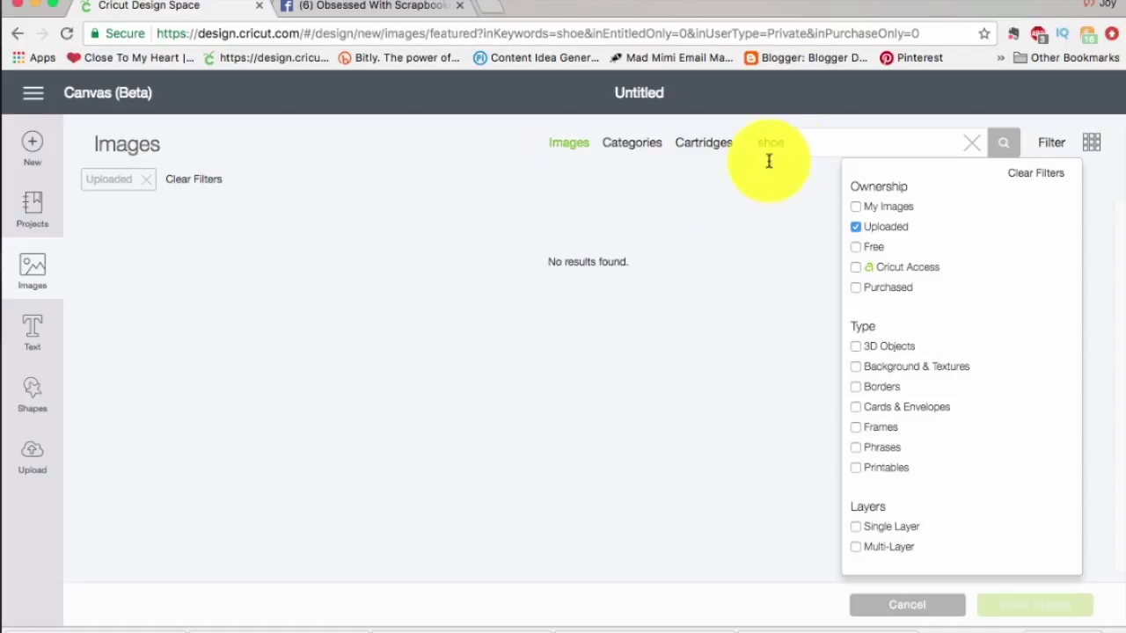
left_click(858, 229)
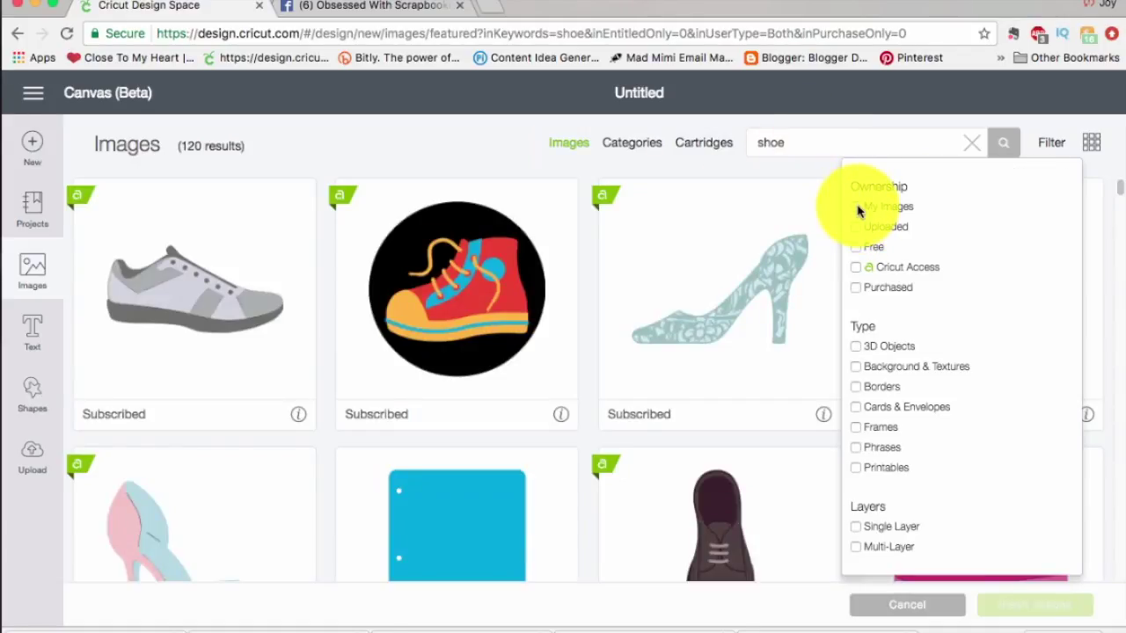
- Narrow to My Images plus Cards & Envelopes, clear all filters, and use smaller thumbnails
left_click(858, 207)
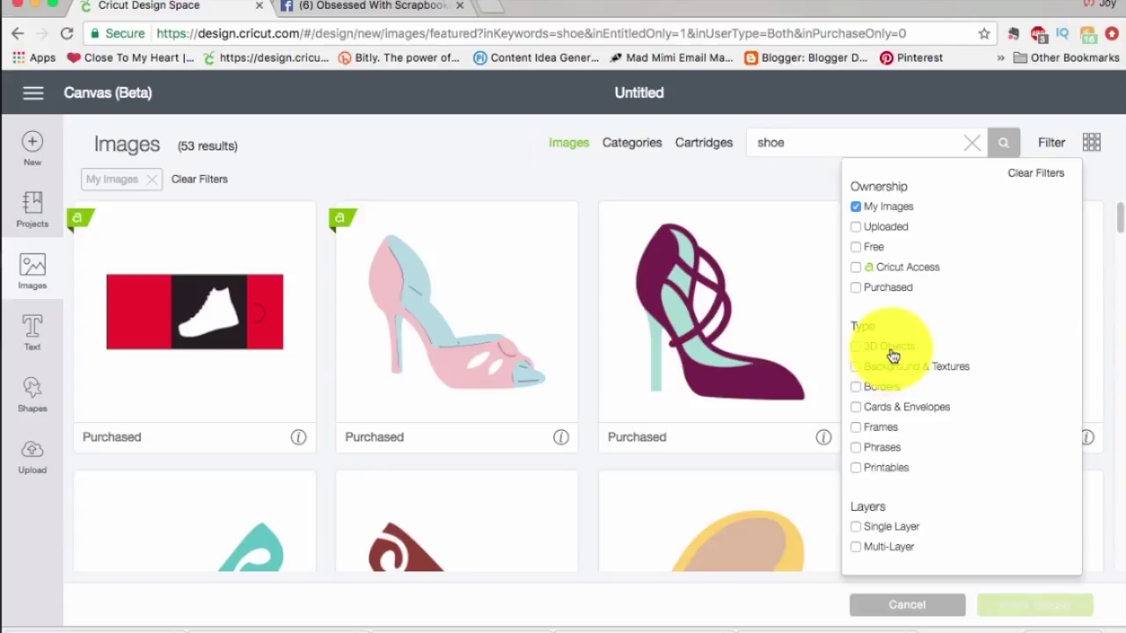
left_click(856, 409)
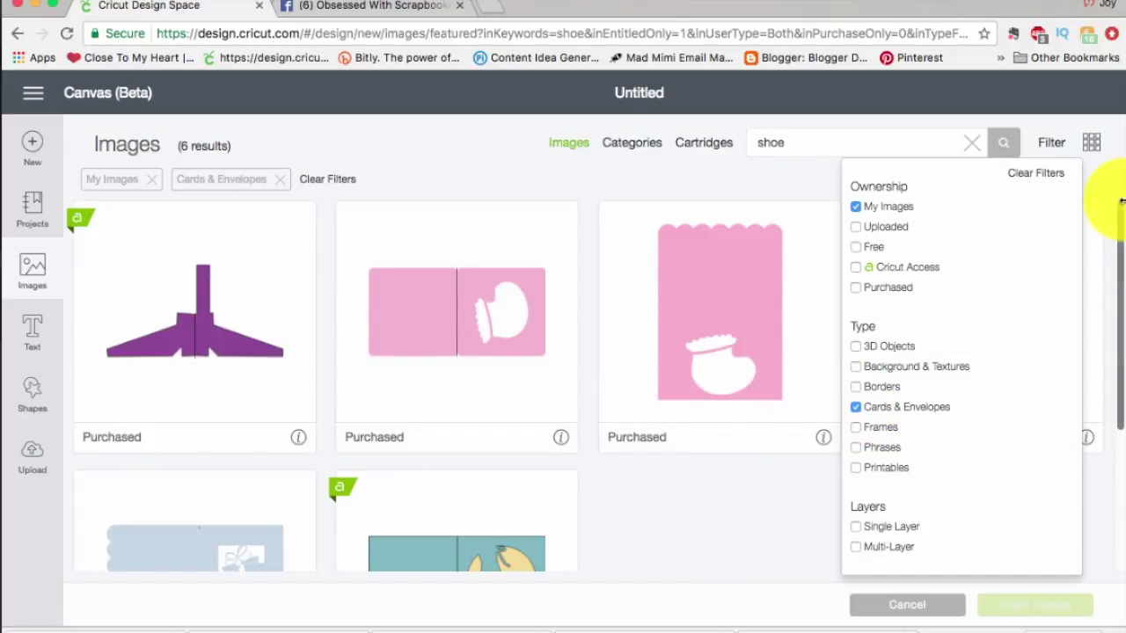
left_click_drag(1121, 226, 1122, 196)
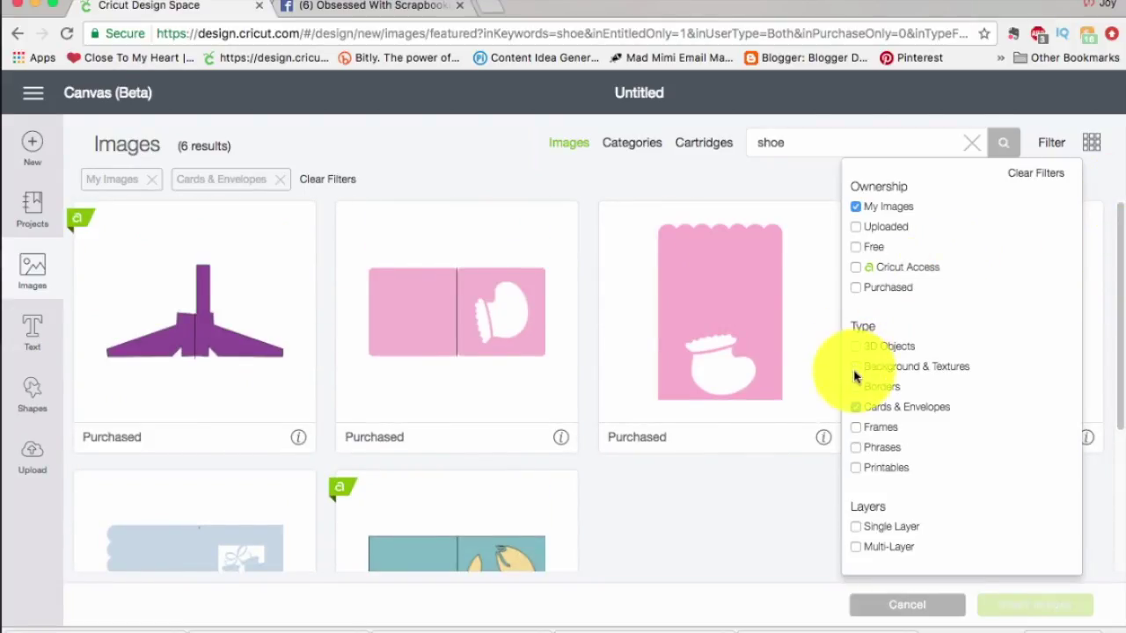
left_click(1034, 175)
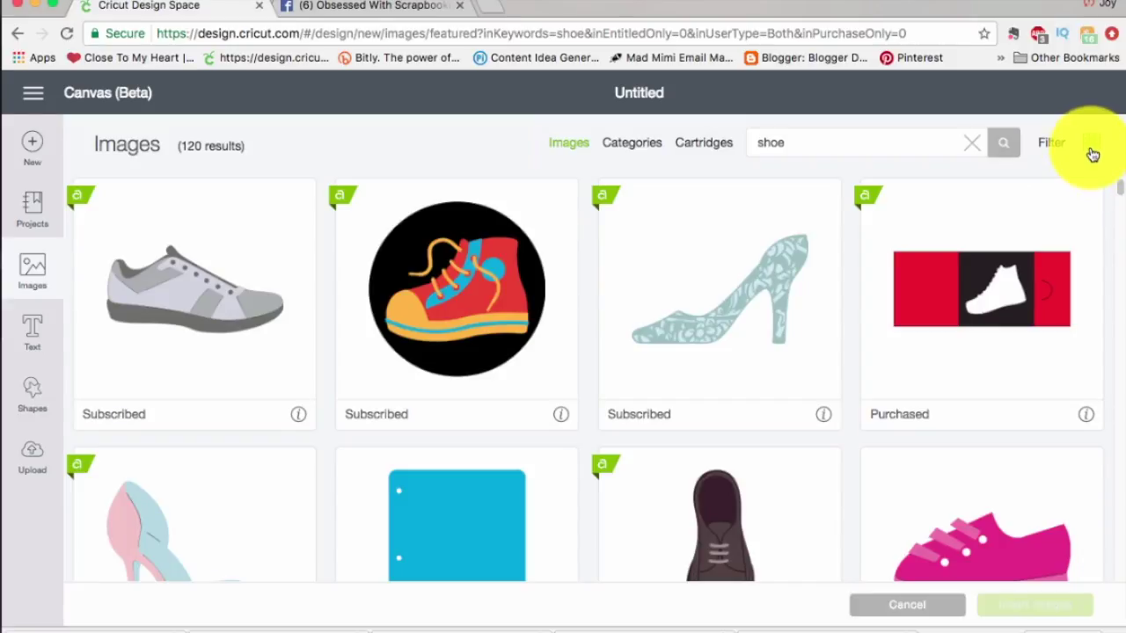
left_click(1090, 153)
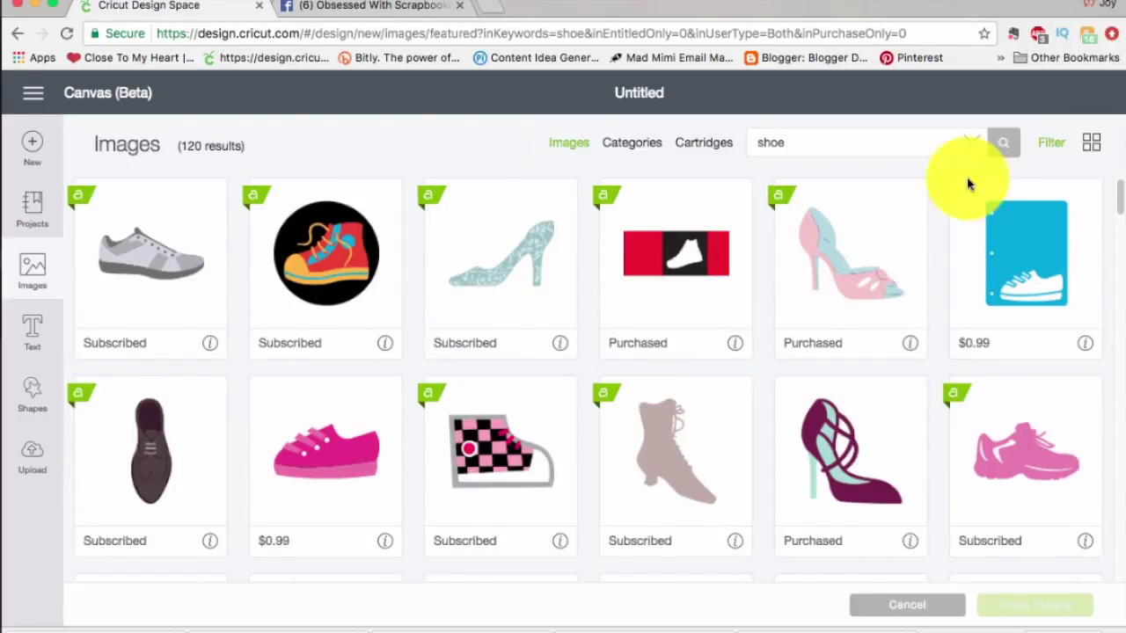
- Insert the red sneaker in a black circle onto the canvas and return to the shoe images
left_click(1093, 148)
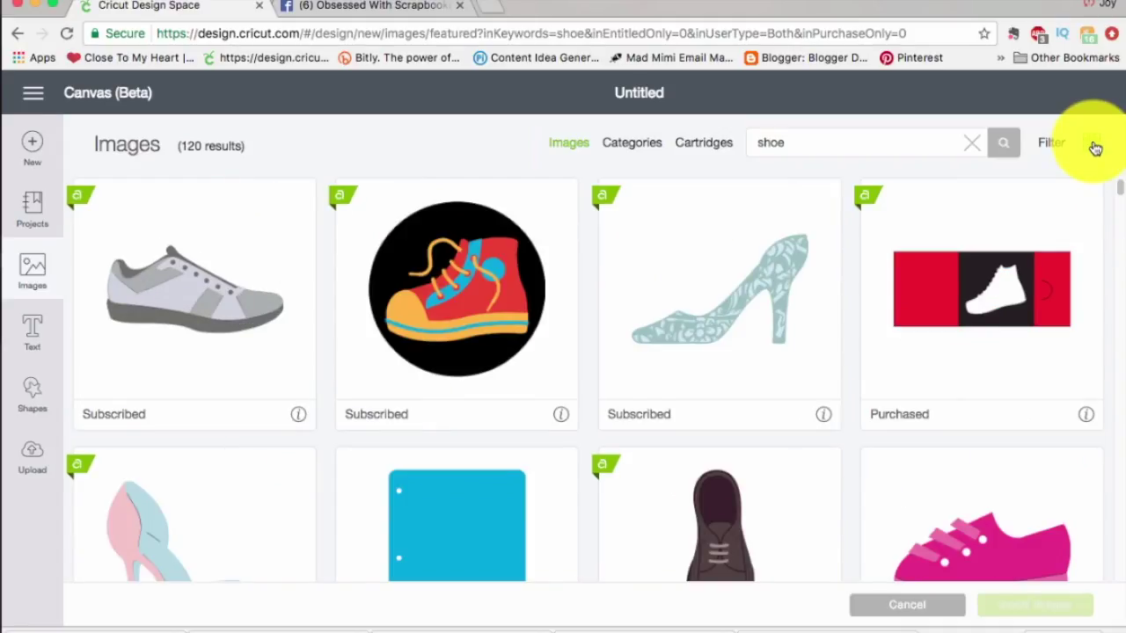
left_click(506, 319)
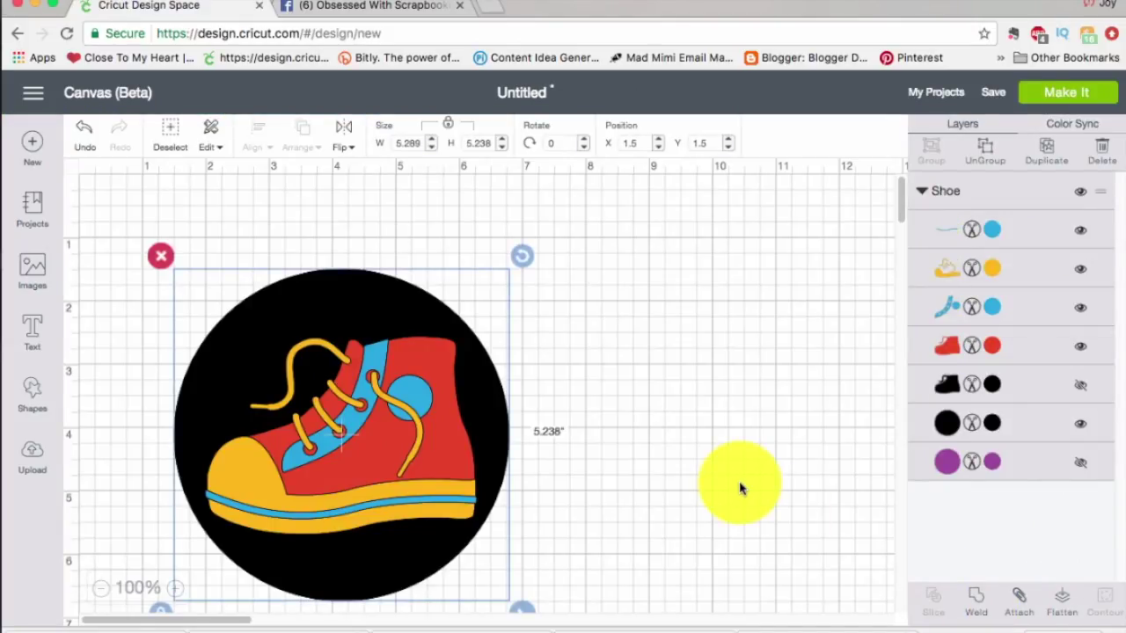
left_click(31, 272)
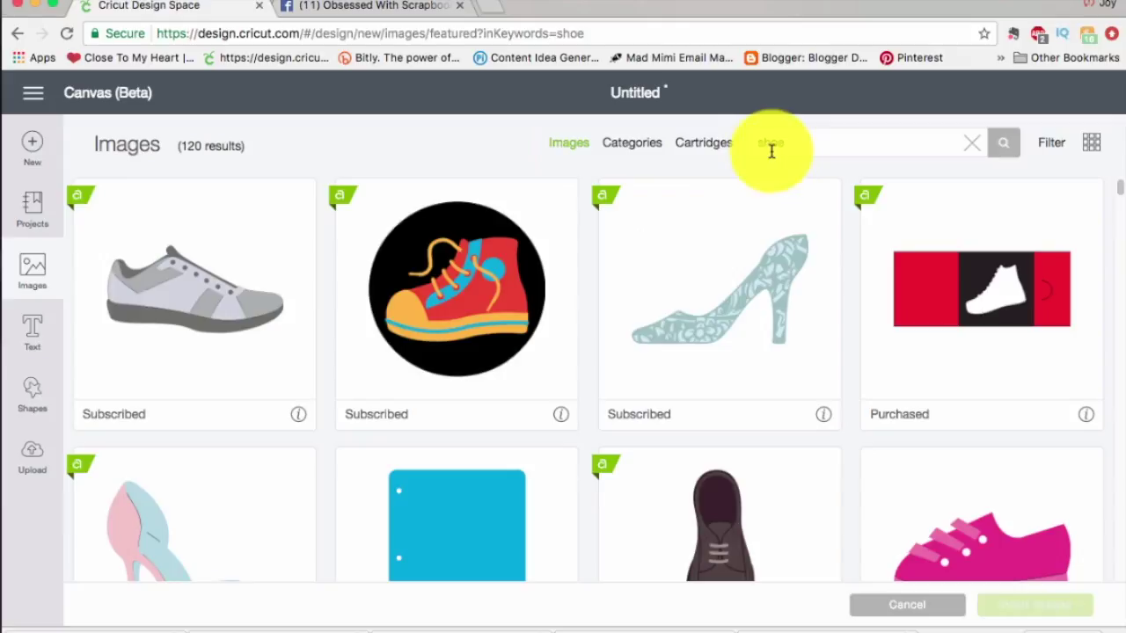
- Remove the 'shoe' keyword to list all image cartridges, scroll them, and show the ownership filters
left_click(709, 151)
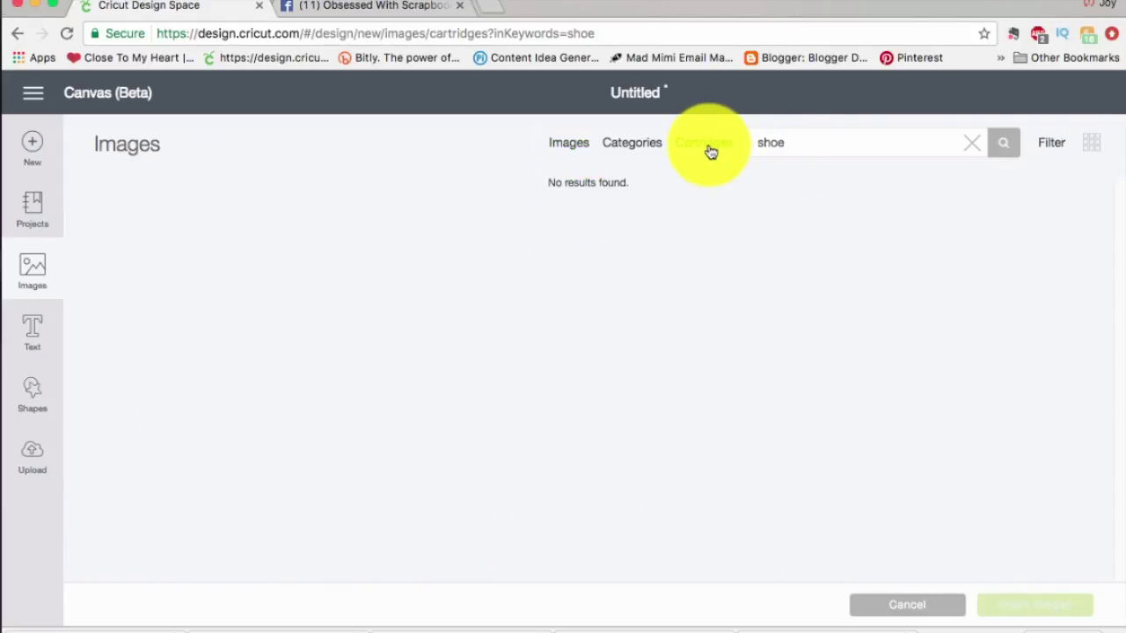
left_click(774, 142)
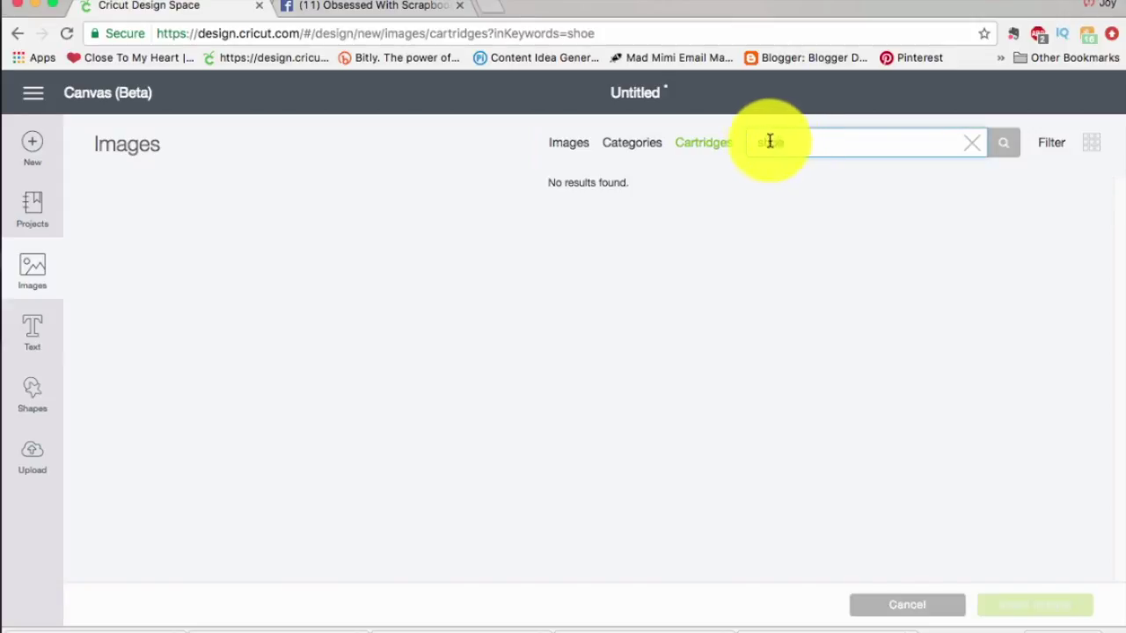
key("super+a")
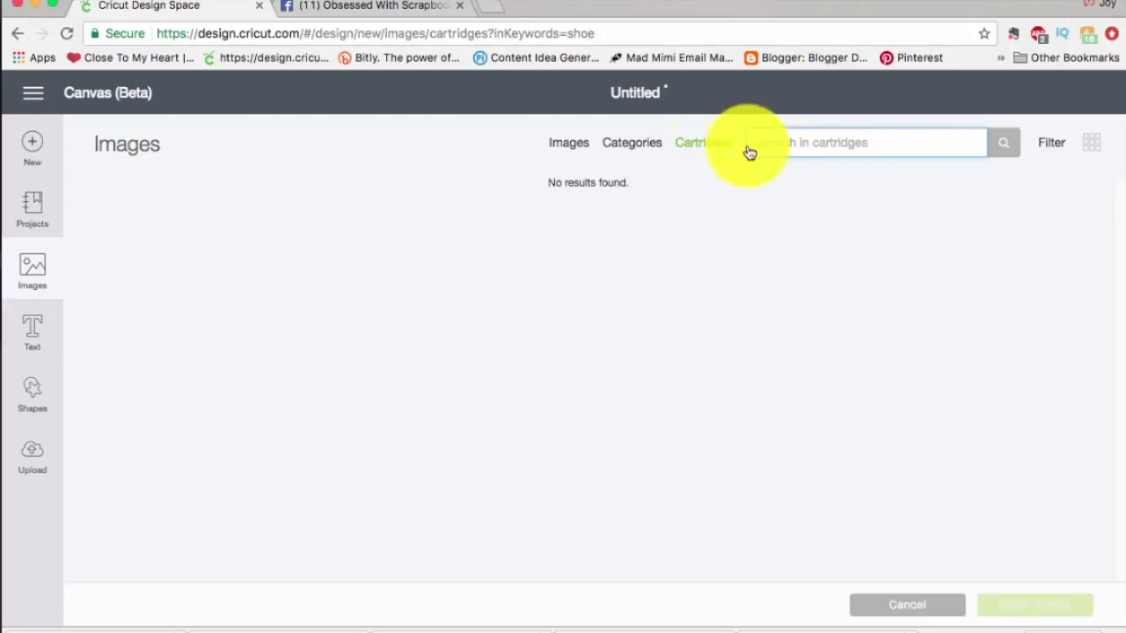
left_click(694, 151)
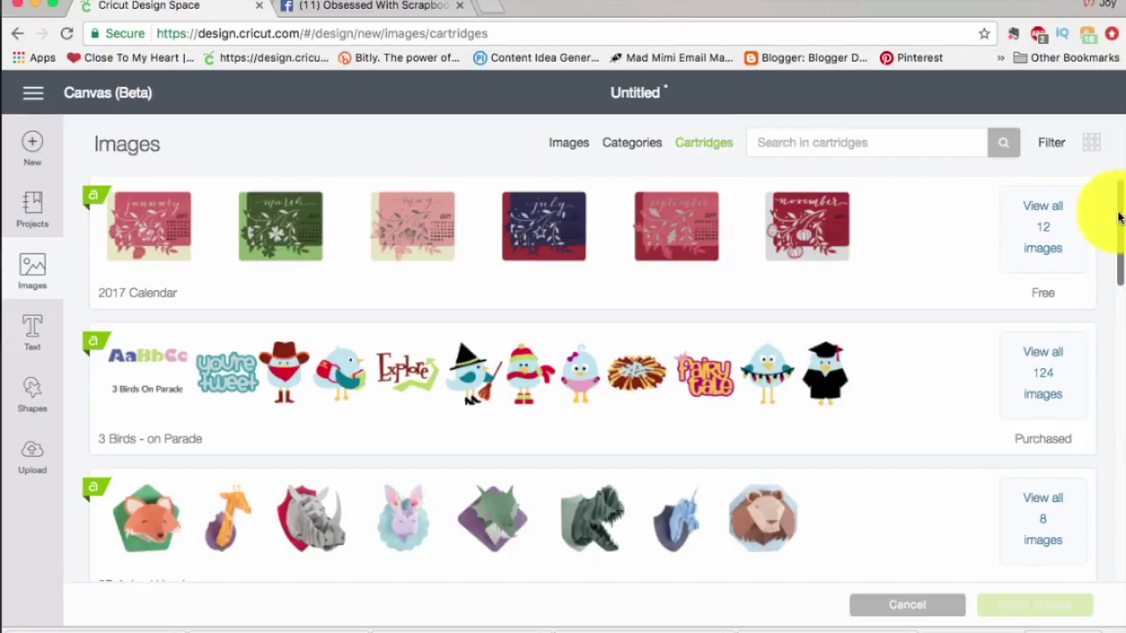
scroll(1100, 238, "down", 10)
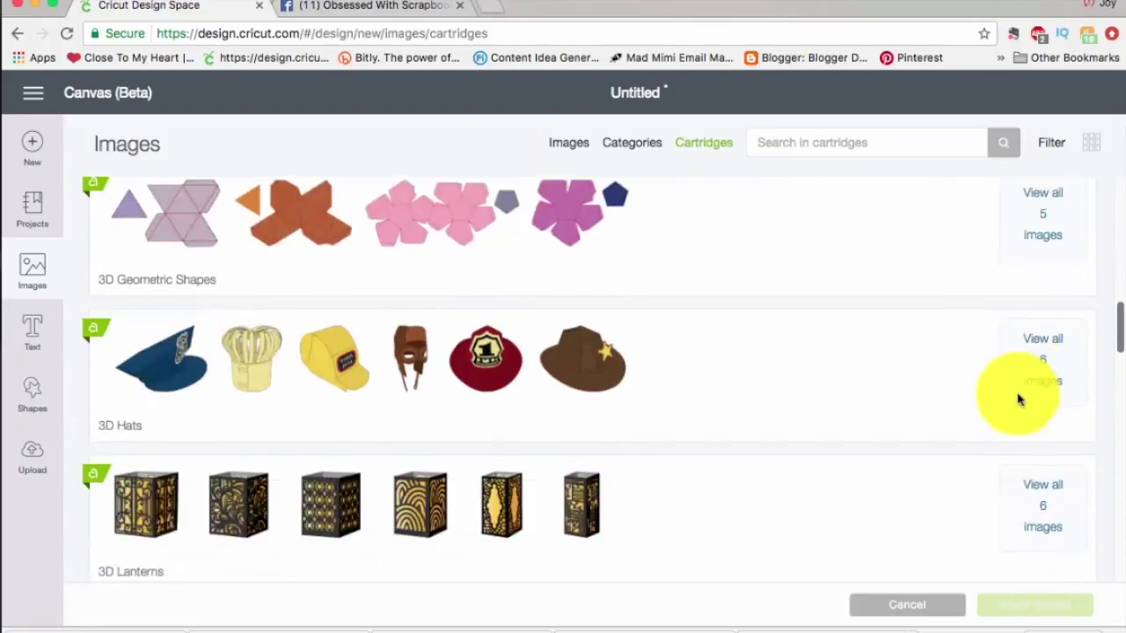
scroll(1018, 400, "down", 12)
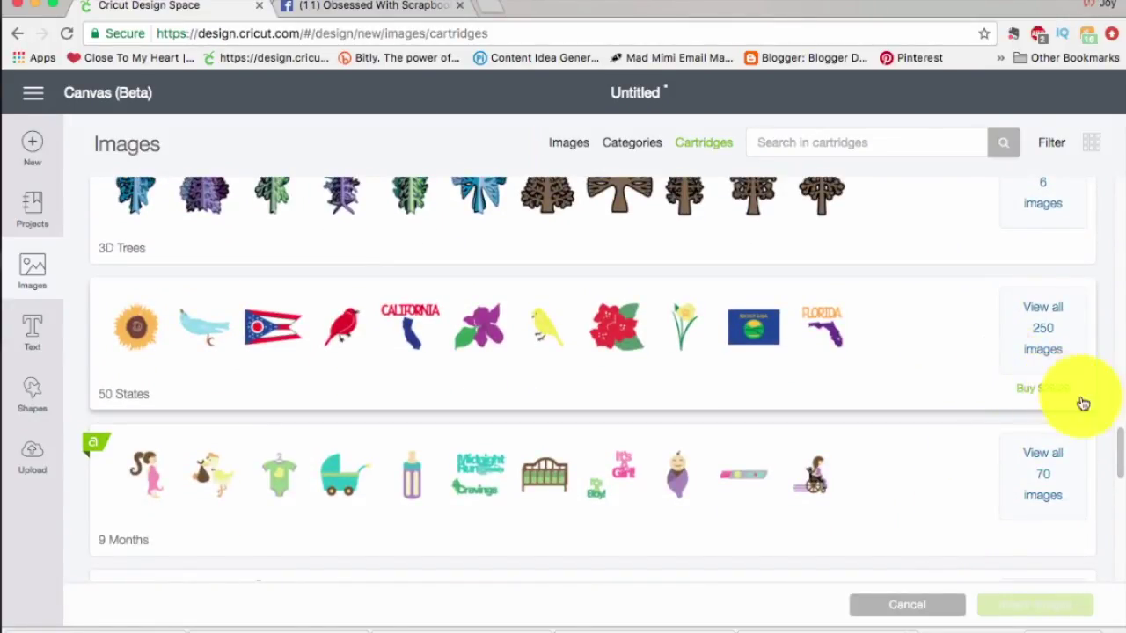
left_click_drag(1119, 451, 1120, 195)
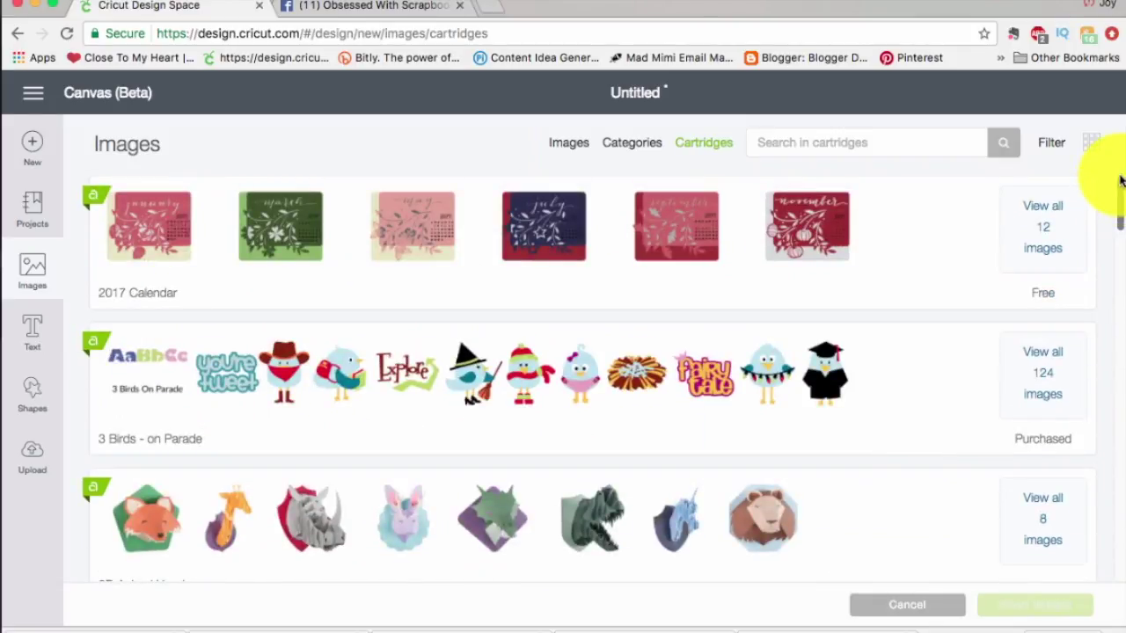
left_click(1047, 142)
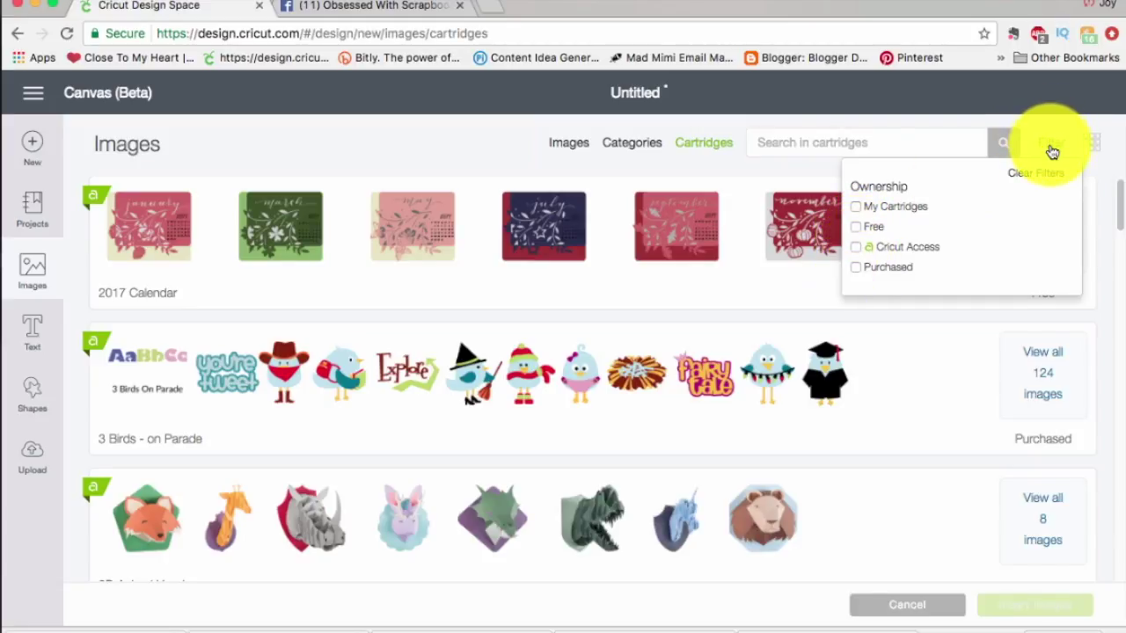
- Filter to My Cartridges and search 'bird', finding 3 Birds – on Parade, Sea Birds and Fish, Songbird
left_click(856, 208)
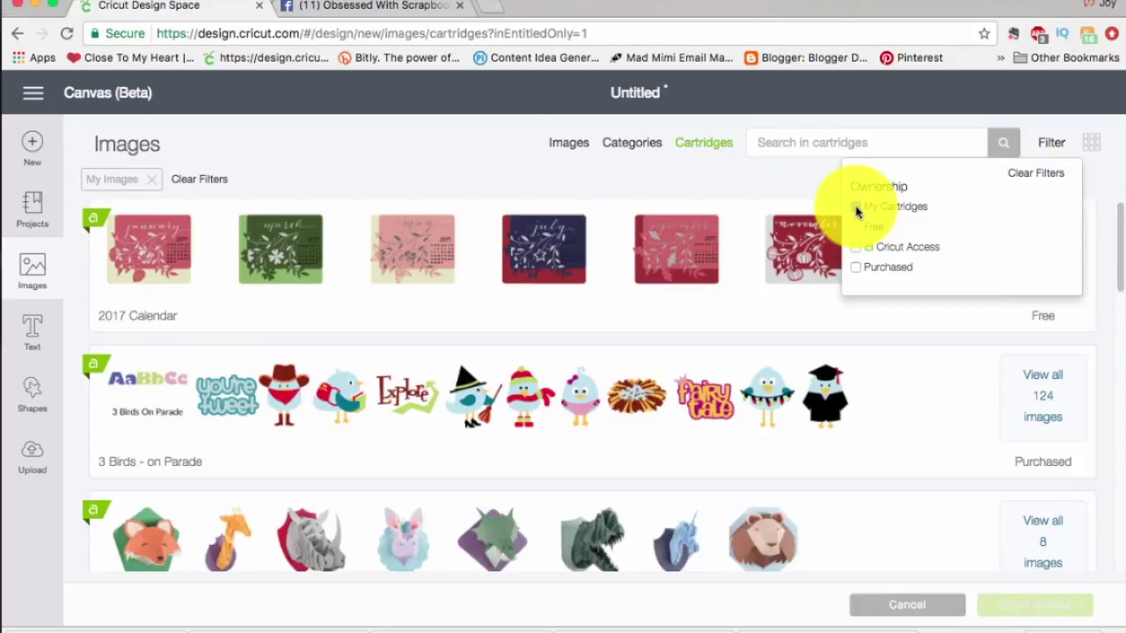
left_click(803, 147)
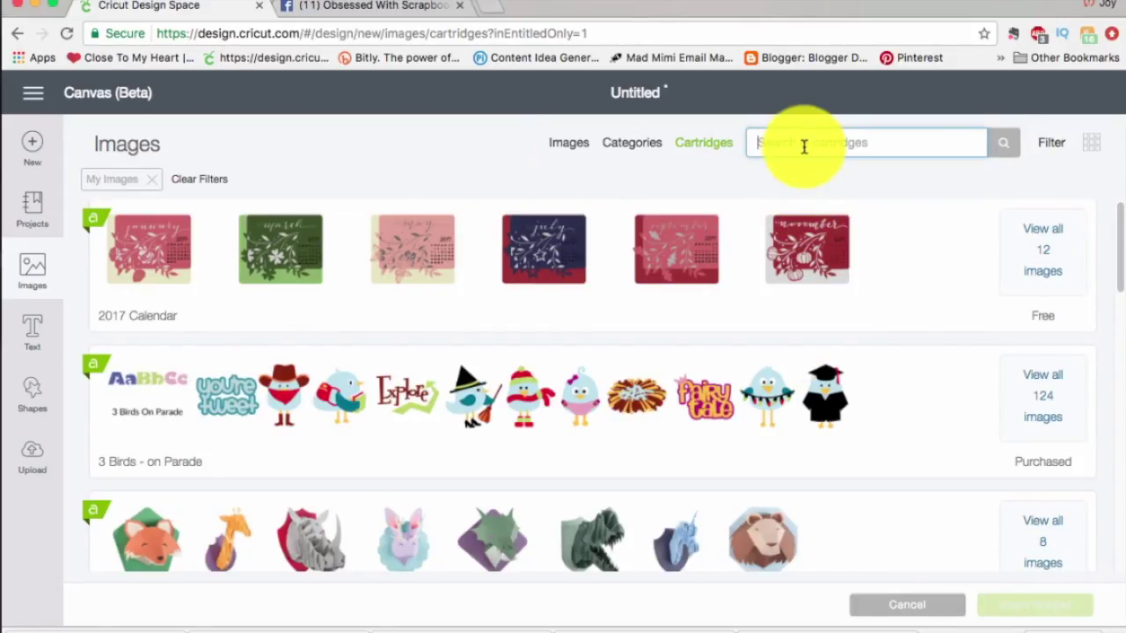
type("bird")
key("Return")
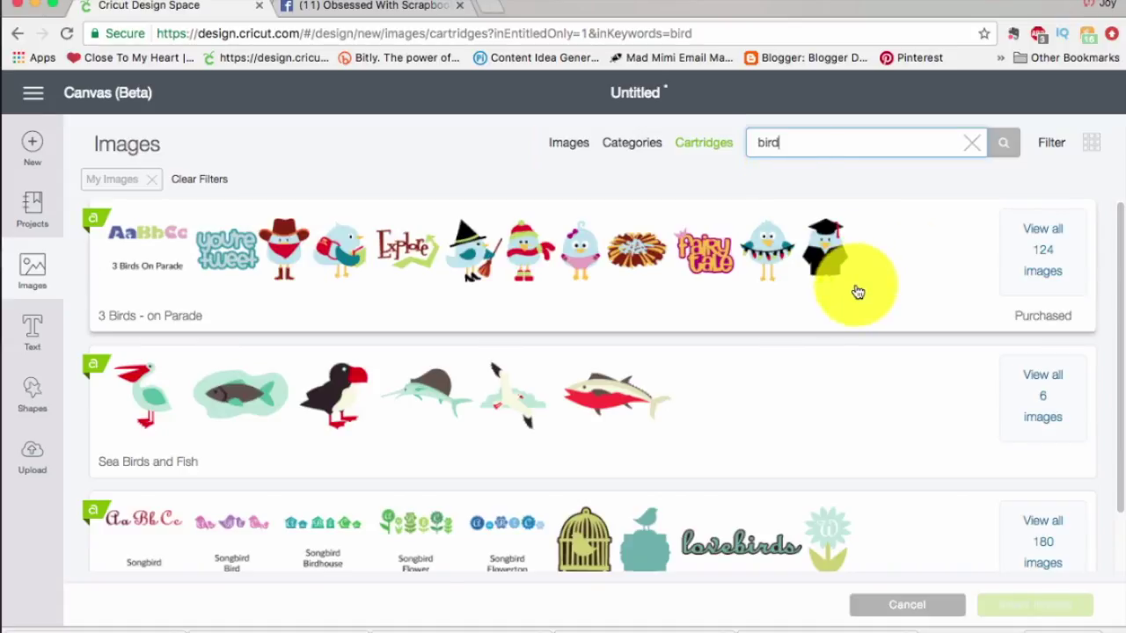
scroll(1108, 263, "down", 2)
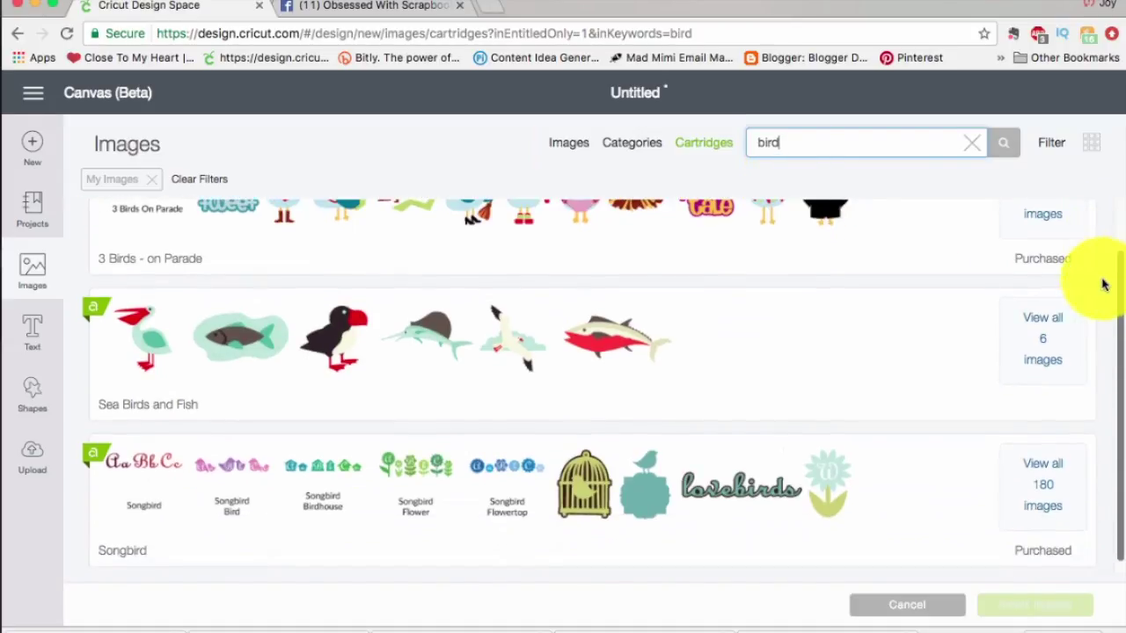
scroll(1082, 342, "up", 2)
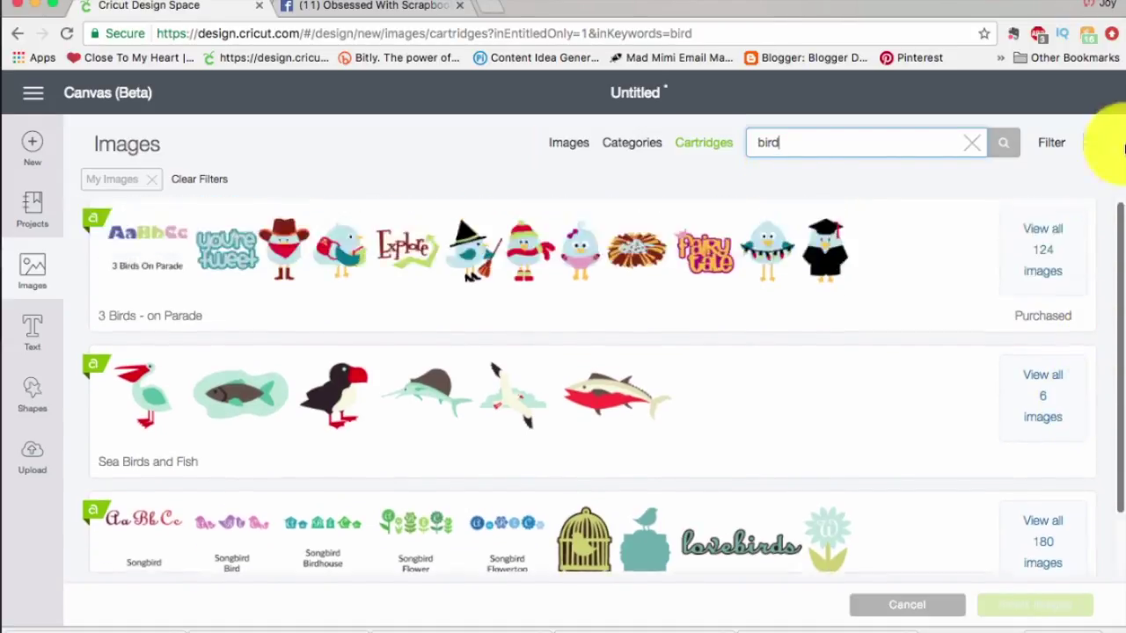
double_click(740, 141)
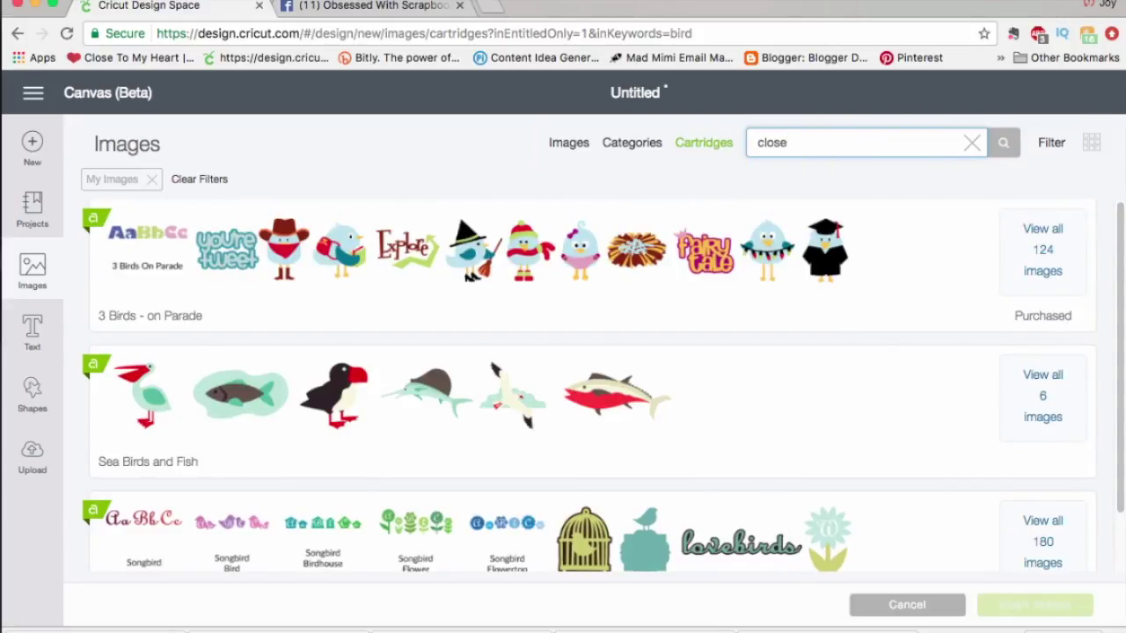
- Search owned cartridges for 'close' and view all 329 Close to My Heart – Flower Market images
key("Return")
left_click(844, 222)
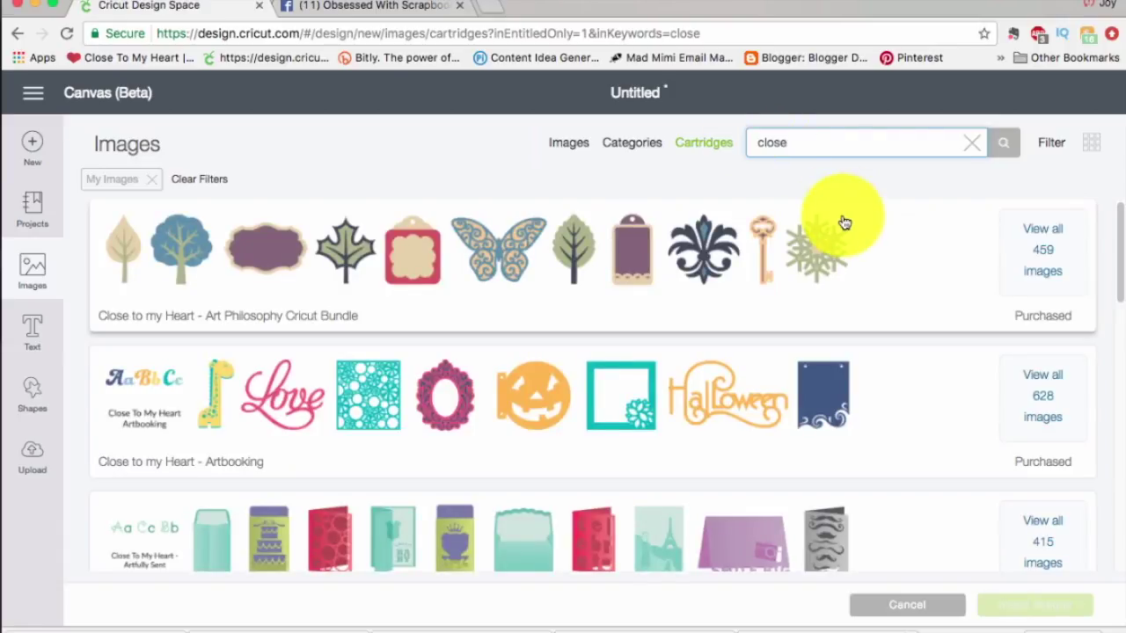
left_click_drag(1118, 234, 1116, 189)
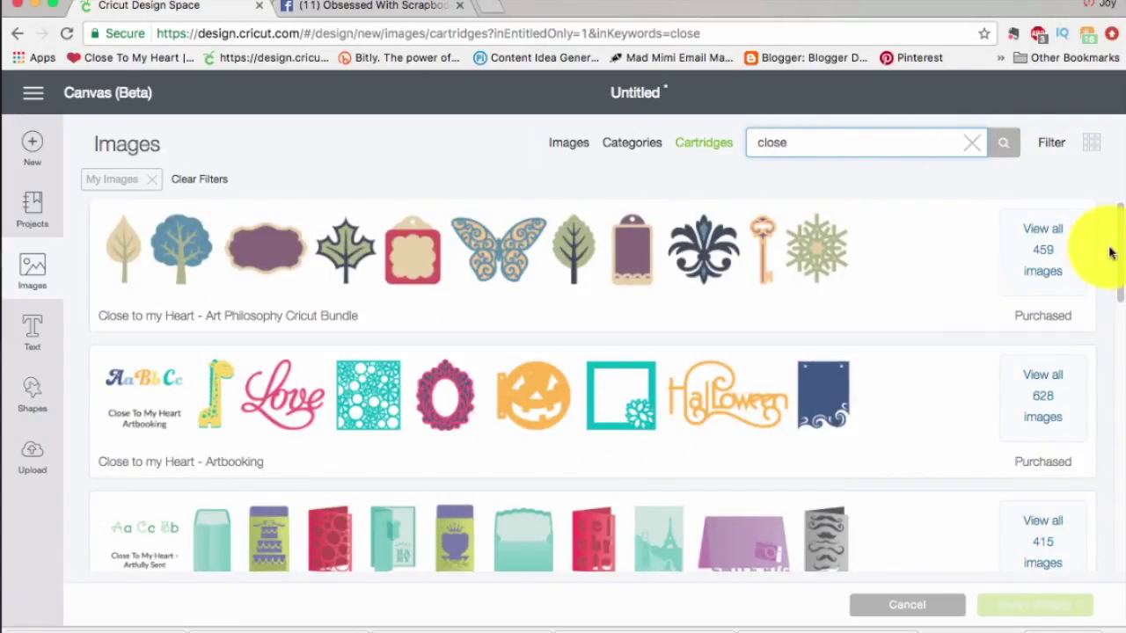
left_click_drag(1121, 260, 1071, 432)
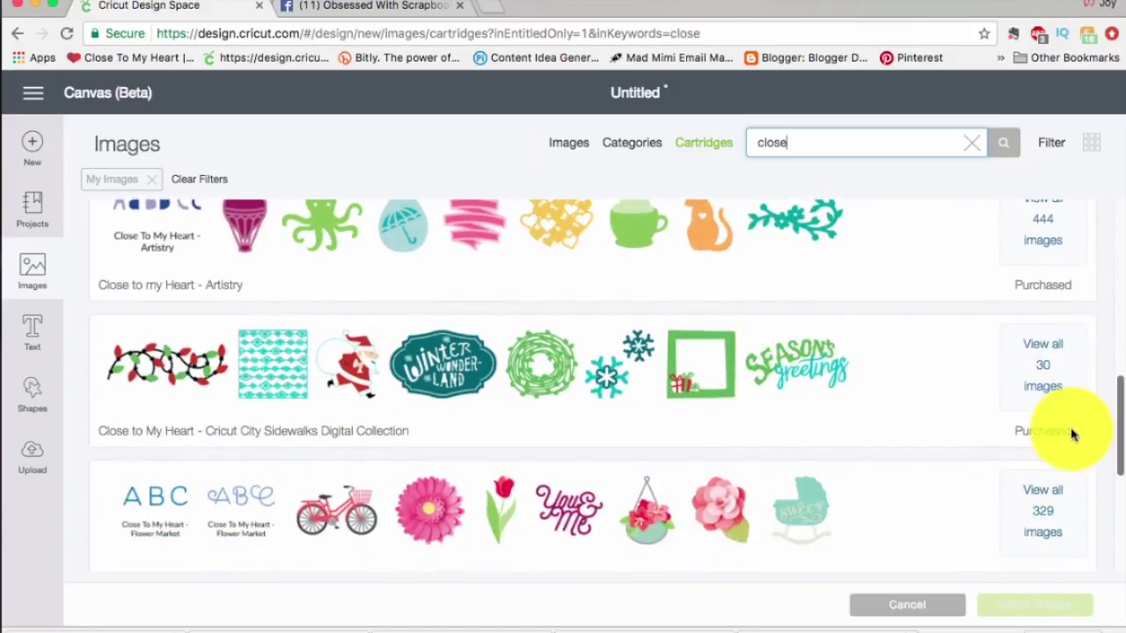
left_click(1034, 500)
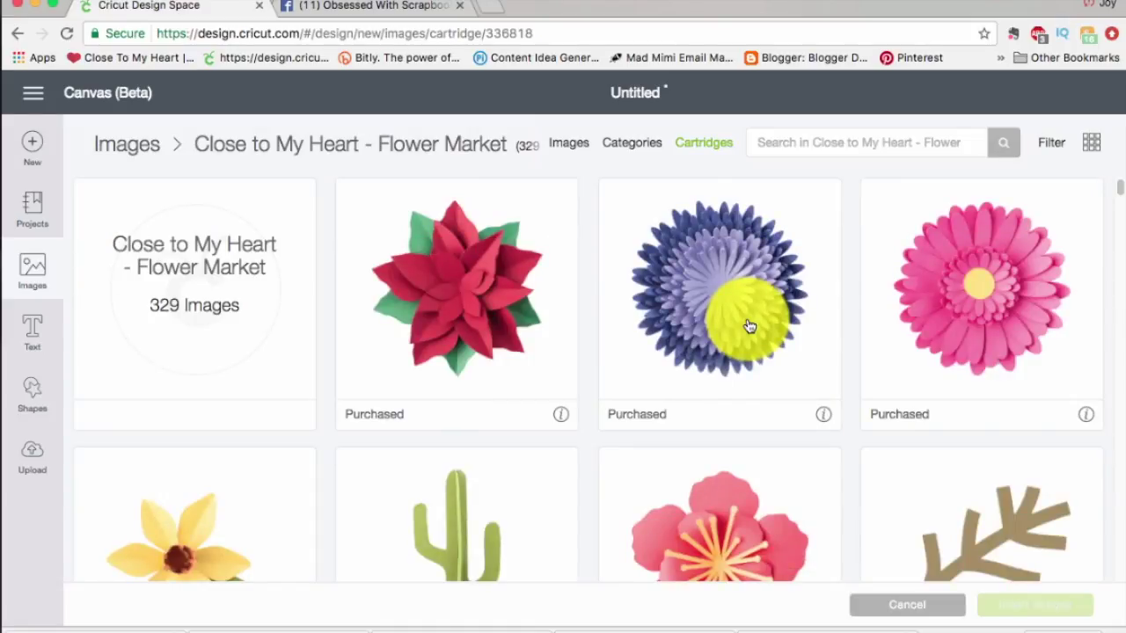
left_click(784, 143)
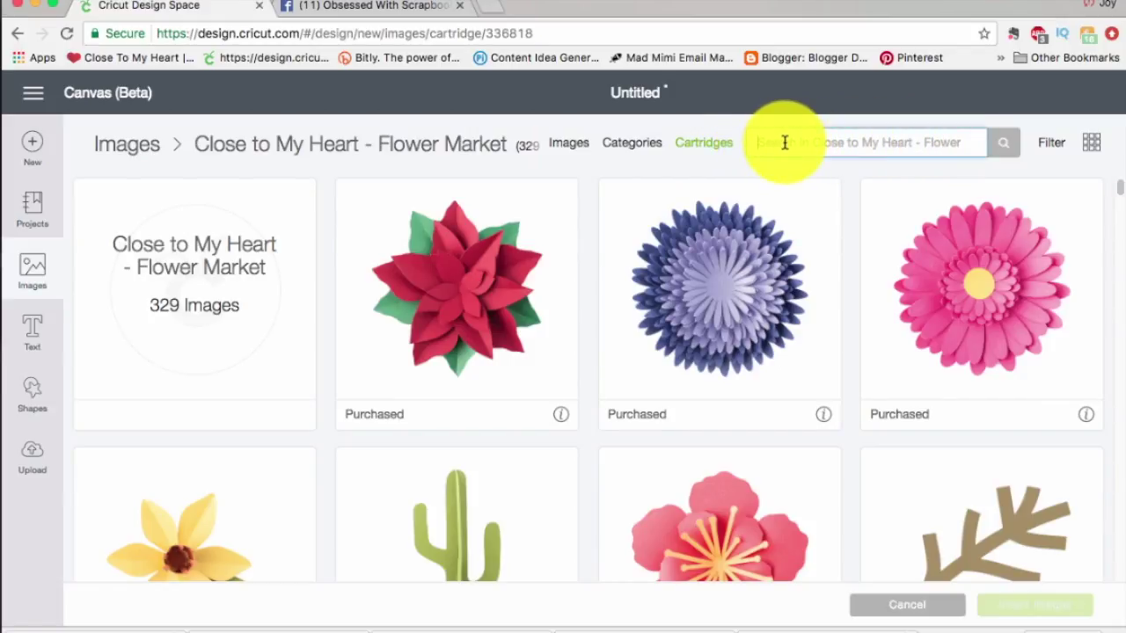
type("flower")
key("Return")
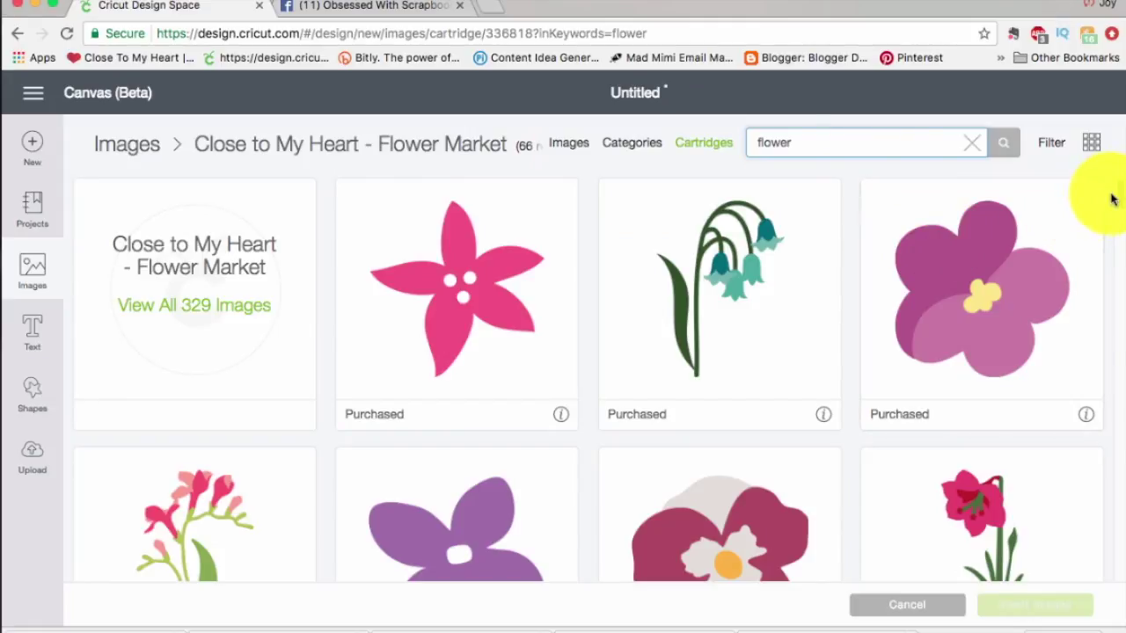
left_click_drag(1121, 199, 1119, 171)
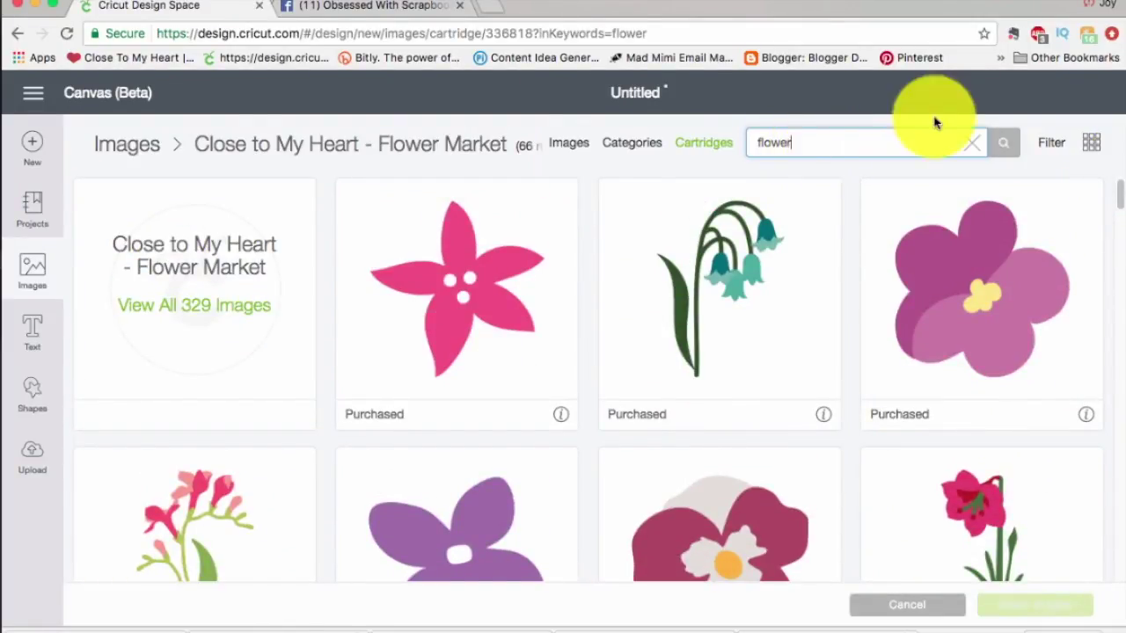
left_click(972, 149)
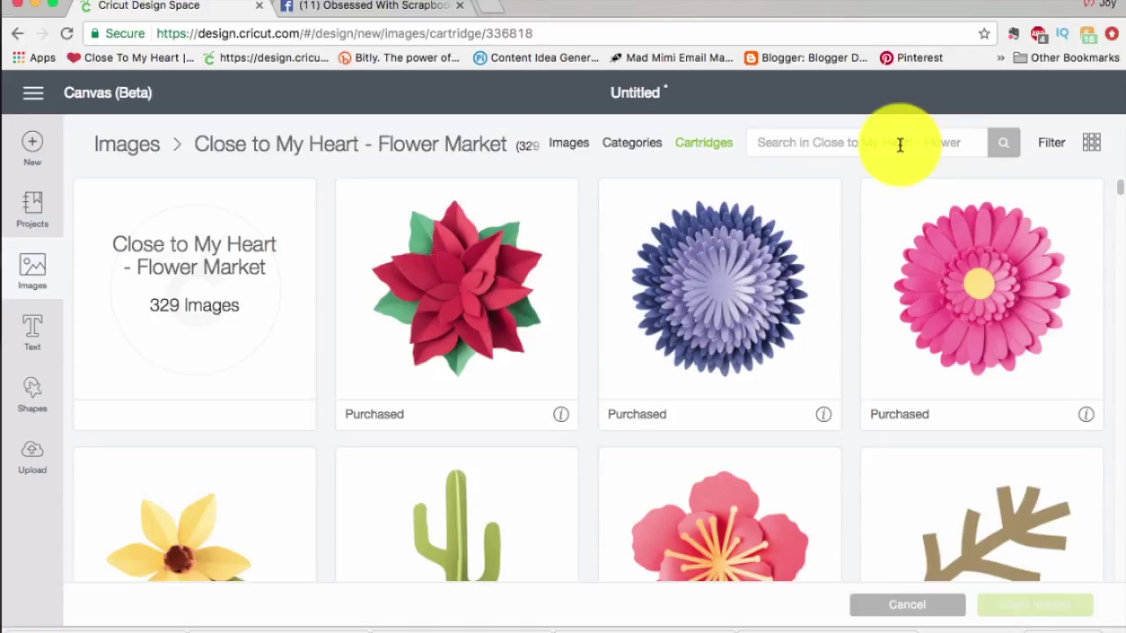
left_click(899, 146)
type("leaf")
key("Return")
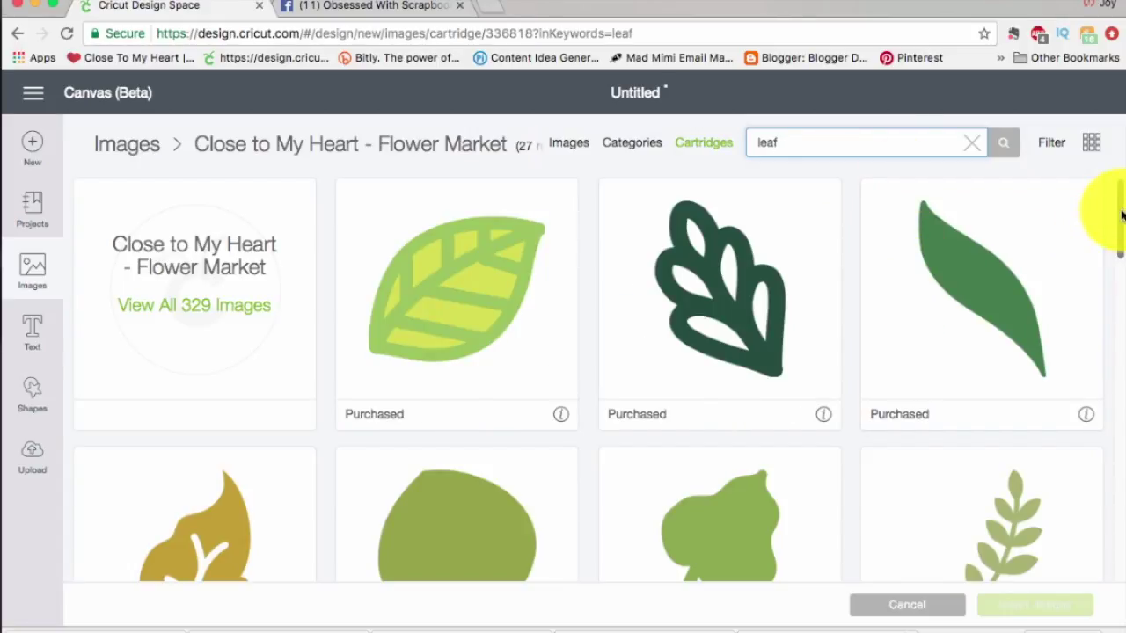
left_click_drag(1123, 215, 1112, 184)
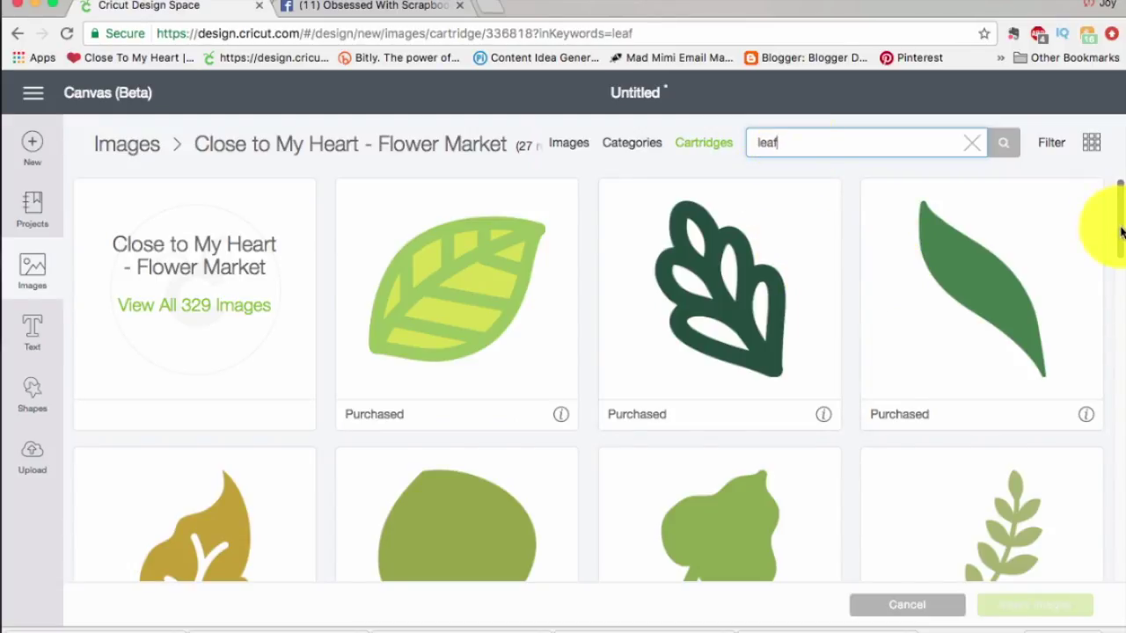
left_click_drag(1122, 231, 1106, 75)
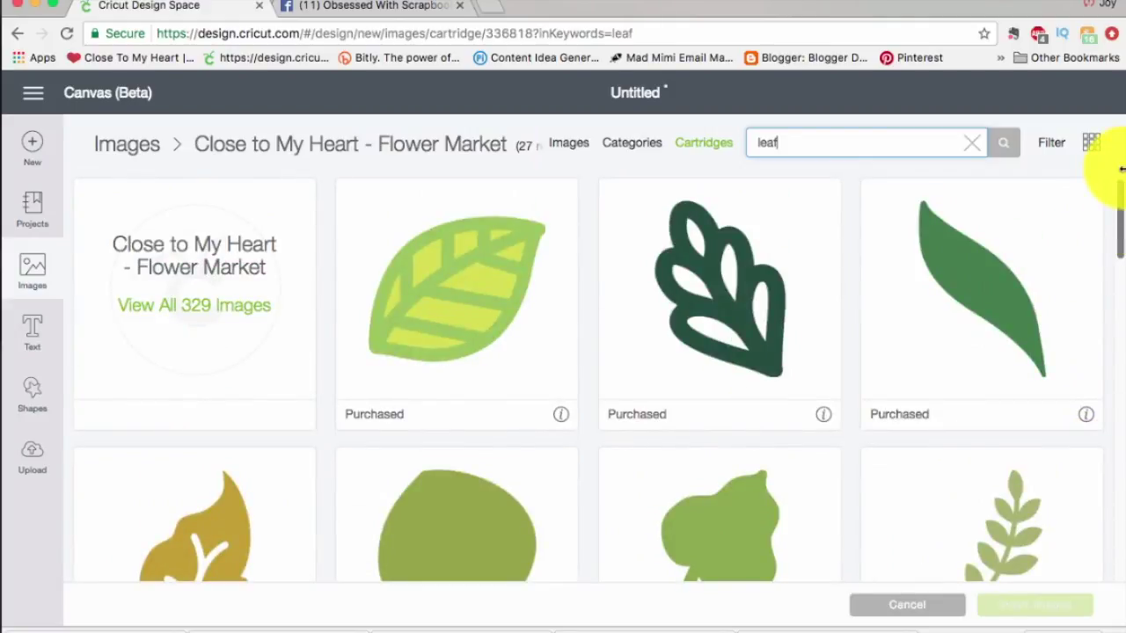
left_click(972, 149)
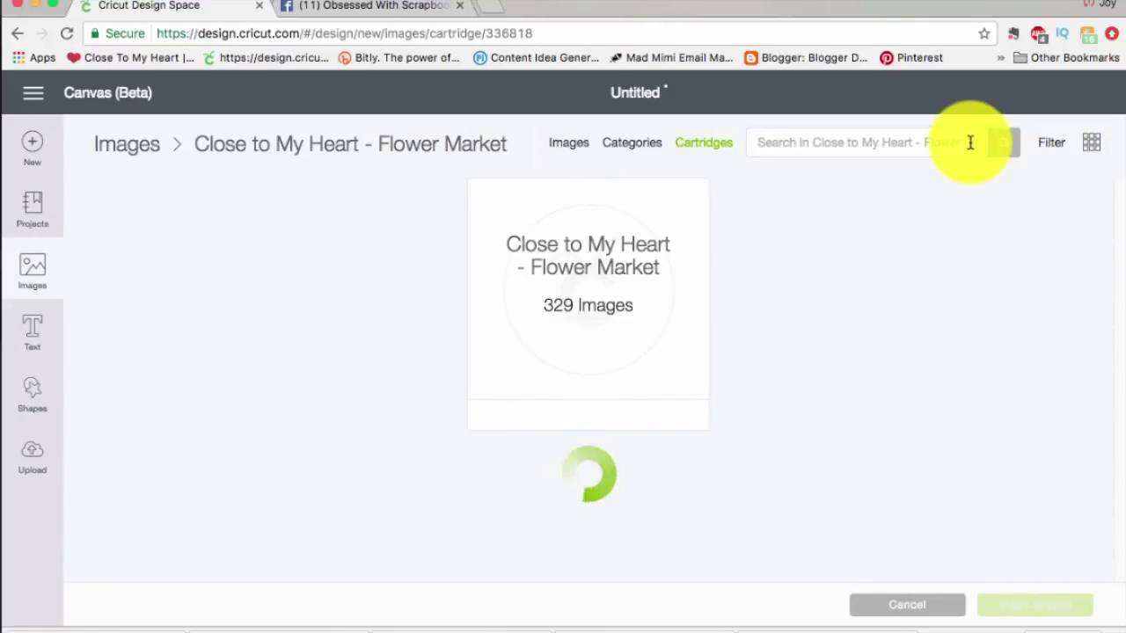